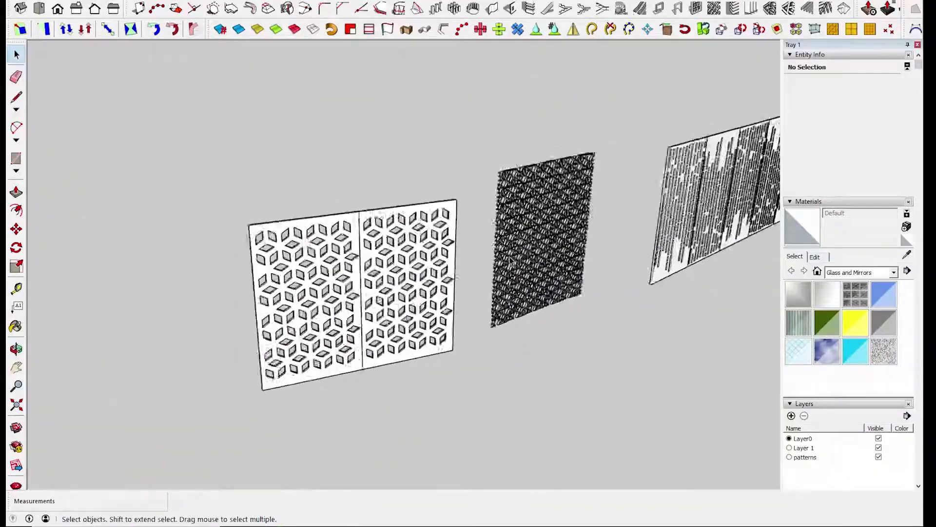
Examine the rhombus, hexagonal lattice and slotted perforated panels in the model from several distances and angles.
scroll(408, 351, "up", 5)
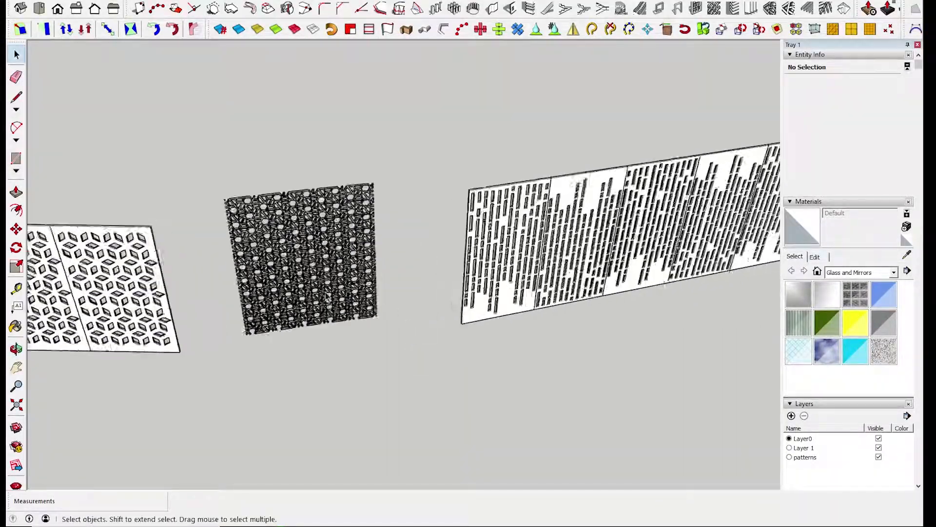
scroll(378, 269, "up", 5)
mouse_move(373, 270)
middle_mouse_down()
mouse_move(357, 278)
mouse_move(455, 309)
mouse_move(591, 318)
mouse_move(556, 309)
middle_mouse_up()
scroll(456, 309, "down", 4)
scroll(690, 344, "down", 1)
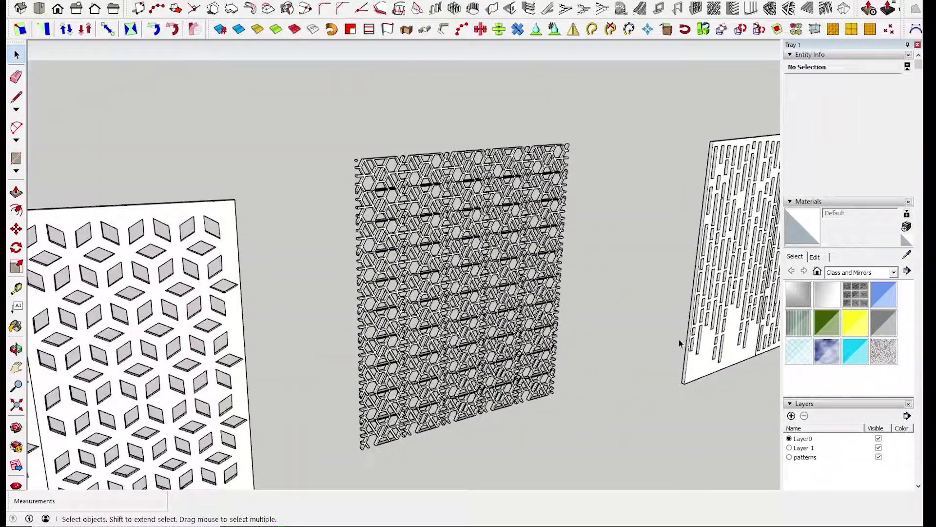
middle_click_drag(630, 336, 464, 324)
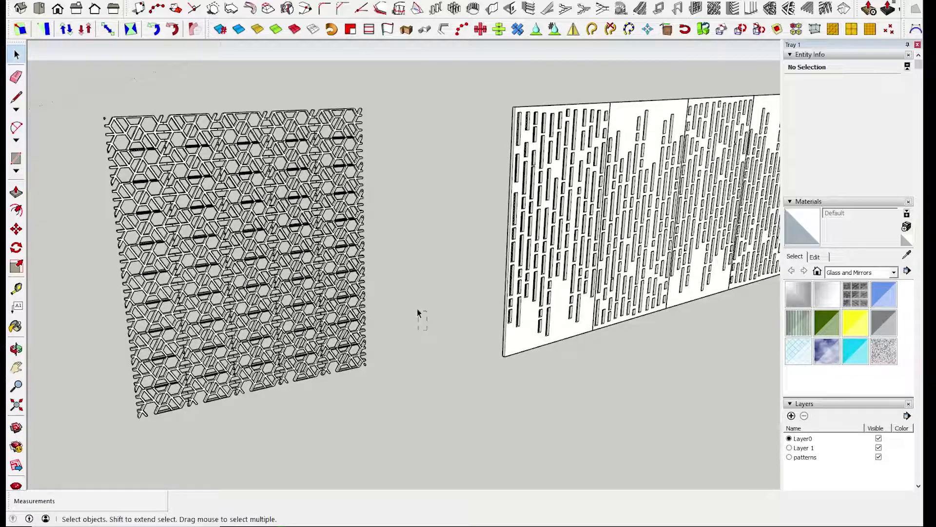
scroll(401, 270, "up", 5)
mouse_move(402, 270)
middle_mouse_down()
mouse_move(433, 250)
mouse_move(402, 296)
middle_mouse_up()
scroll(402, 296, "down", 3)
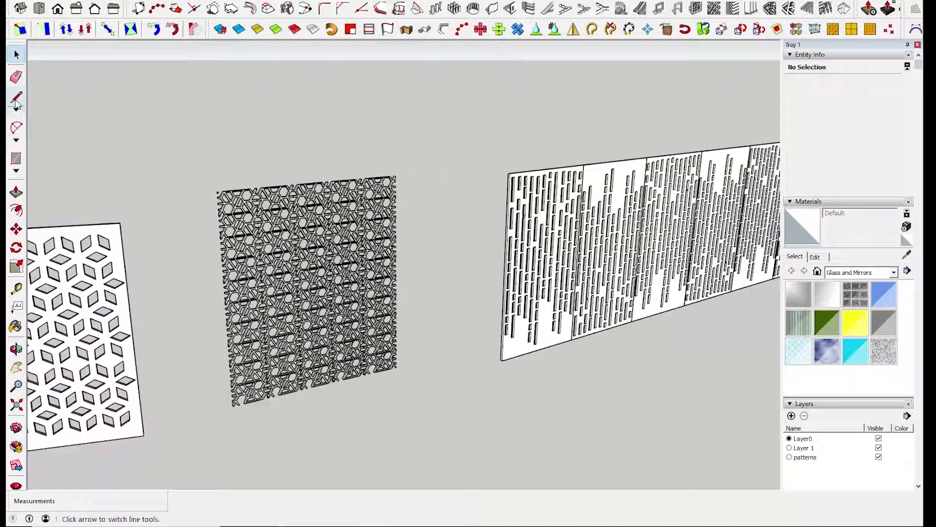
key("space")
middle_click_drag(114, 104, 318, 228)
Switch to Firefox and review the Freepik search results for "pattern".
key("alt+Tab")
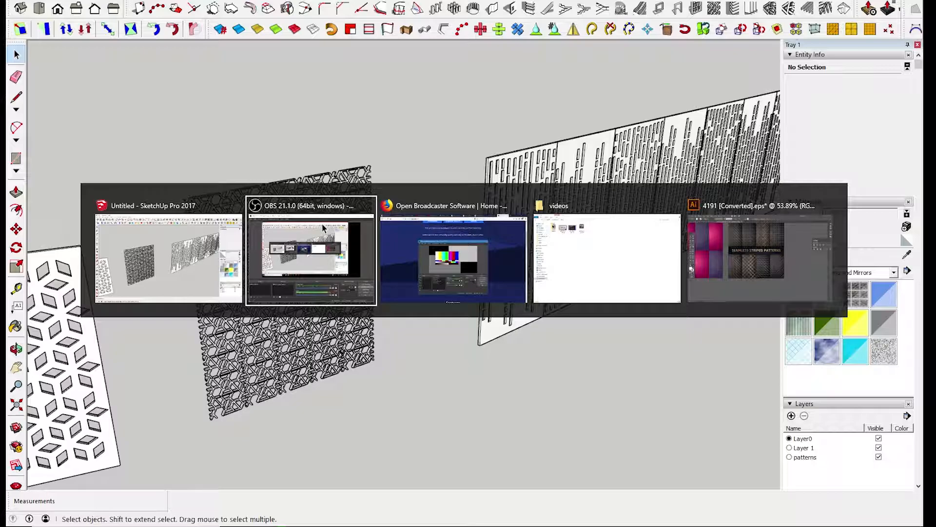
key("alt+Tab")
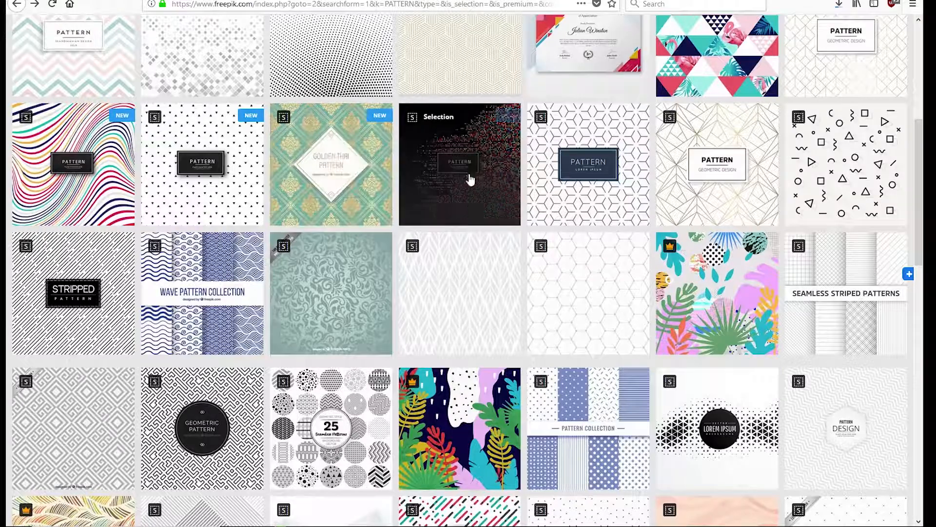
scroll(146, 56, "up", 7)
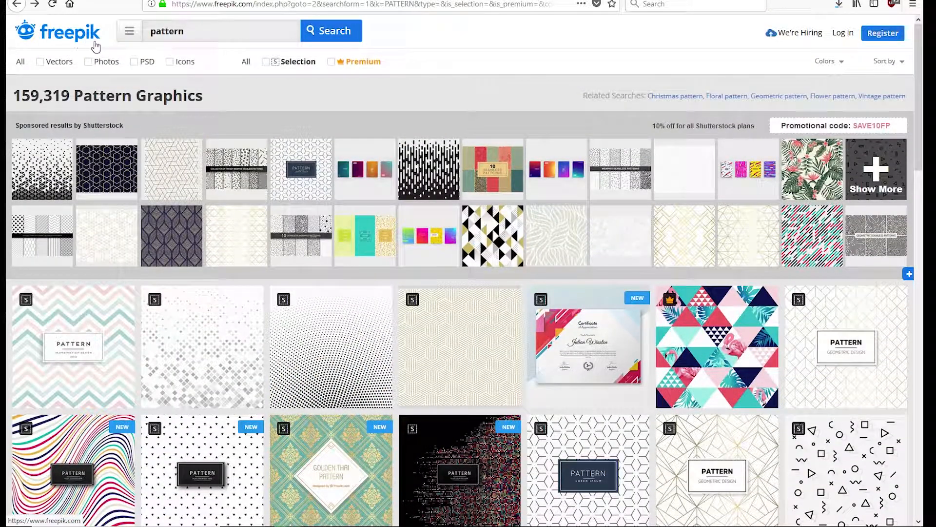
left_click(228, 7)
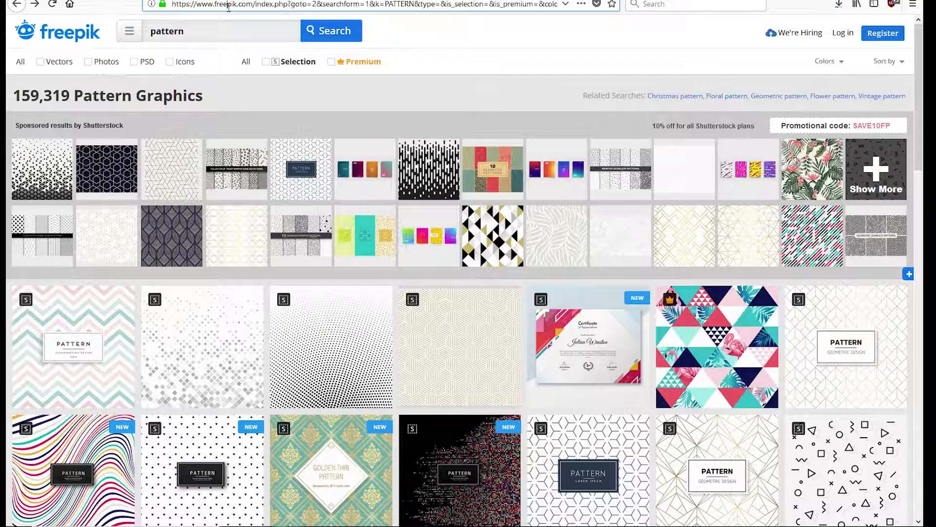
type("v")
key("Return")
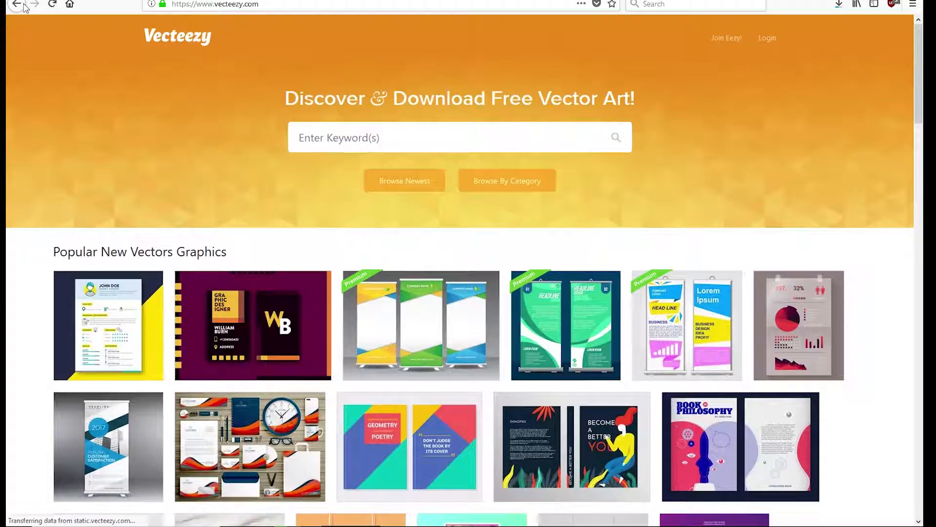
left_click(24, 6)
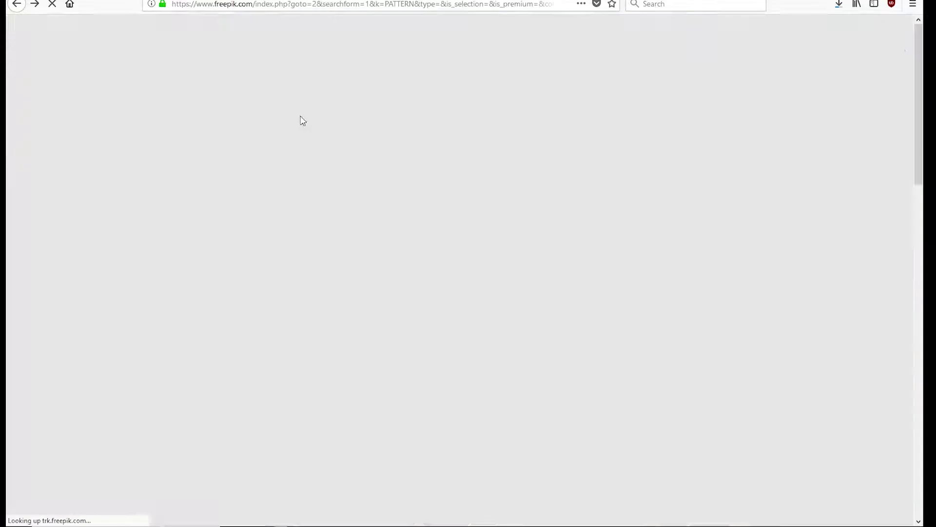
Switch to SketchUp and inspect the hexagonal lattice panel and the neighbouring slotted panel up close.
key("alt+Tab")
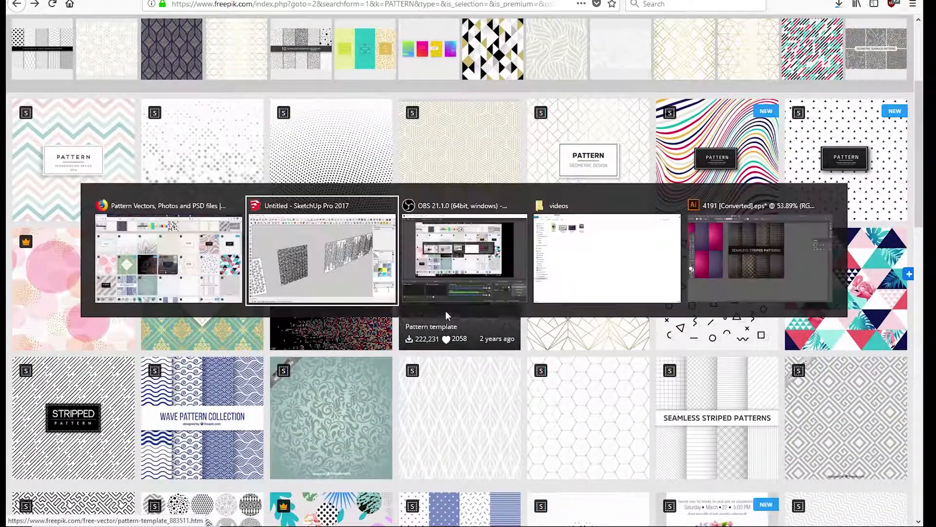
middle_click_drag(471, 381, 461, 355)
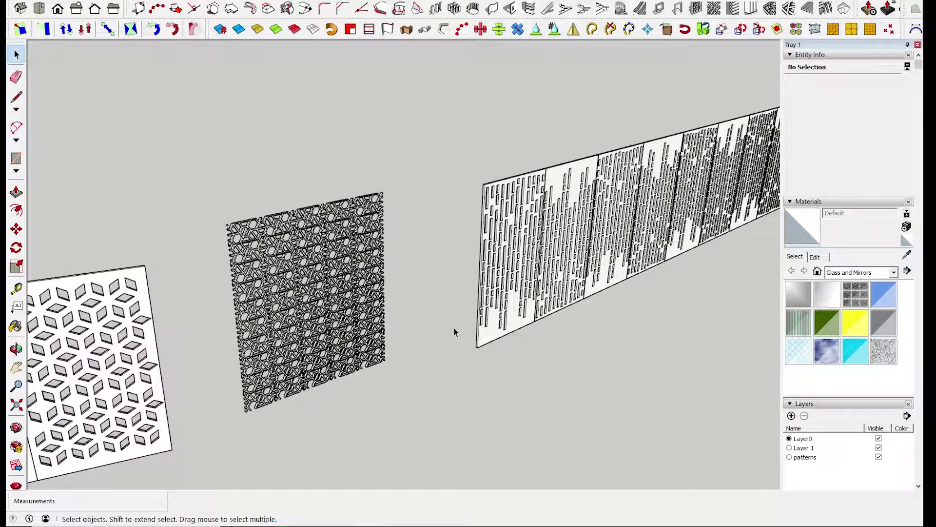
middle_click_drag(443, 319, 441, 309)
scroll(364, 243, "up", 8)
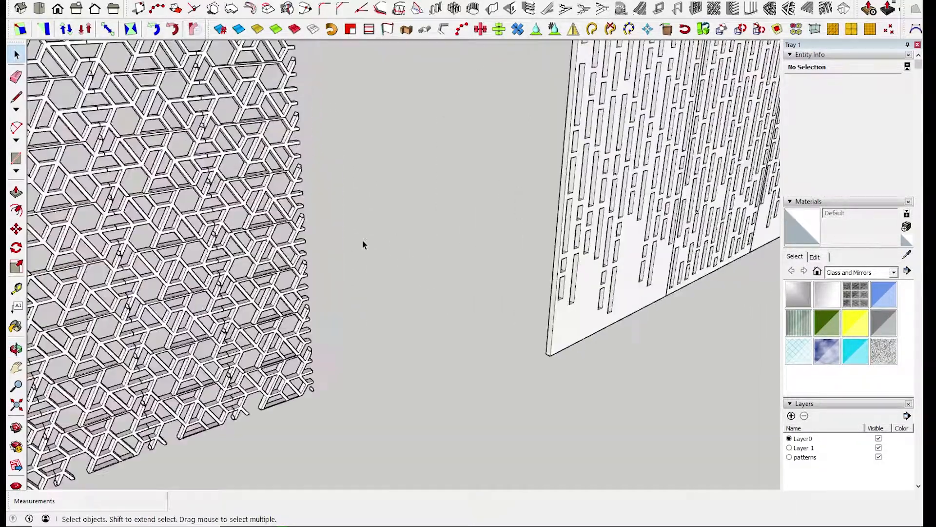
scroll(361, 217, "down", 2)
scroll(397, 268, "up", 5)
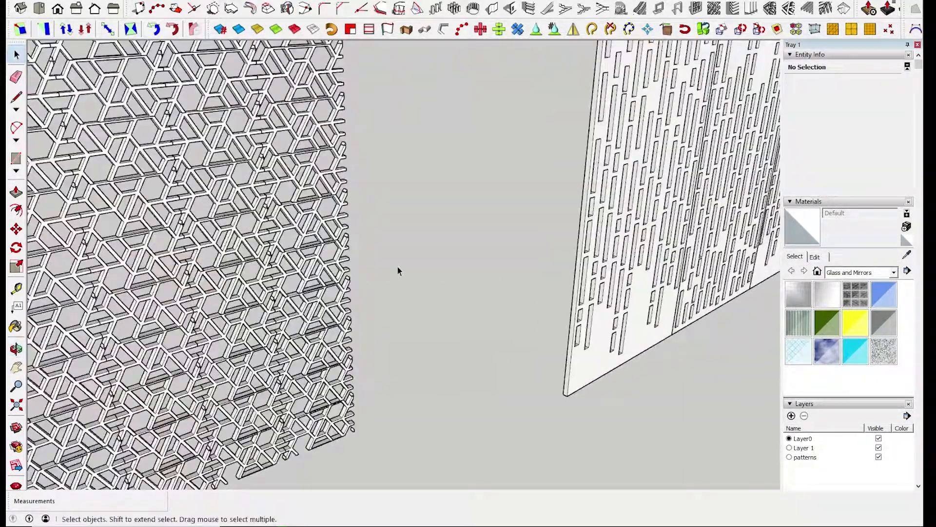
scroll(400, 266, "down", 2)
scroll(401, 261, "down", 3)
scroll(401, 261, "up", 5)
Switch to Firefox and browse through the Freepik pattern thumbnails for geometric designs.
key("alt+Tab")
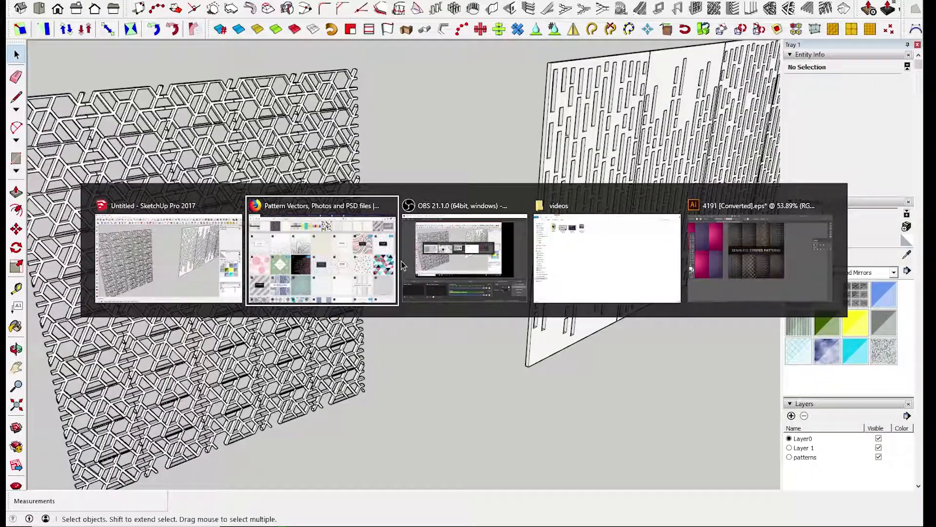
scroll(425, 232, "down", 4)
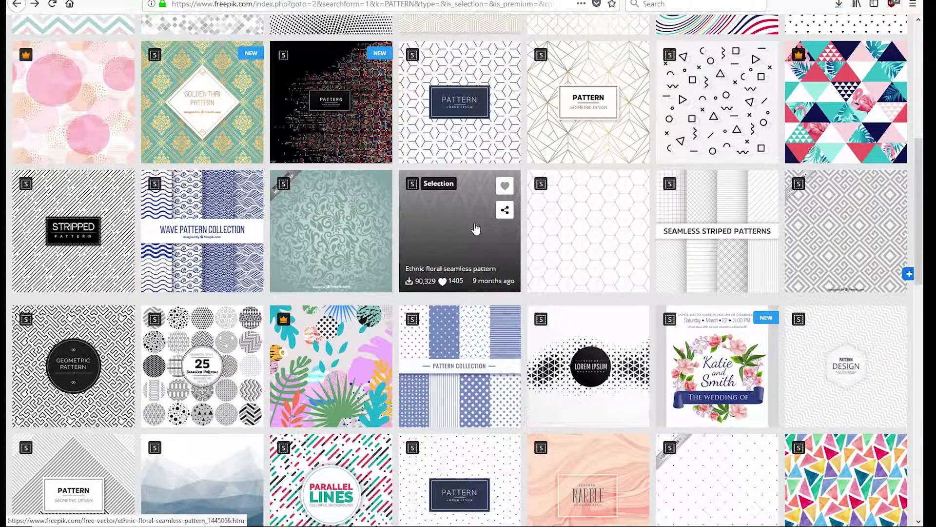
scroll(480, 228, "up", 8)
scroll(569, 290, "down", 5)
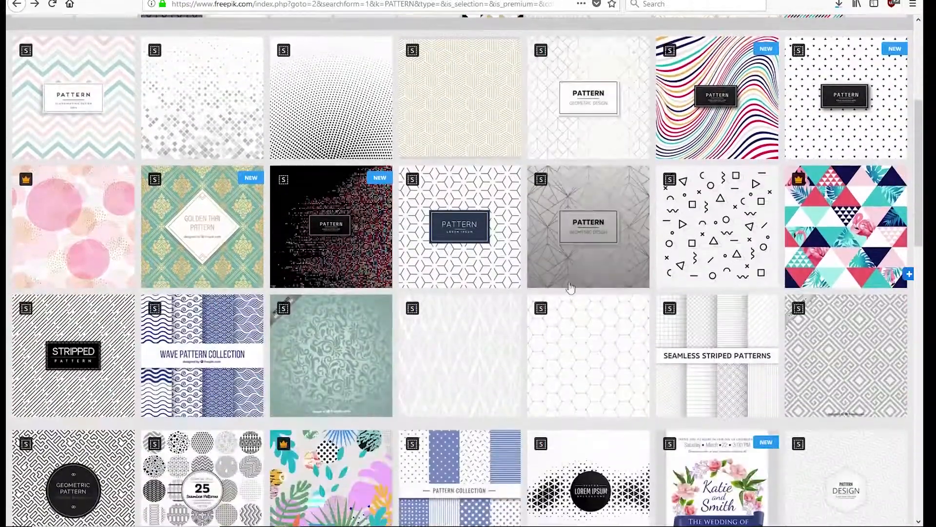
scroll(497, 265, "down", 3)
scroll(498, 266, "down", 1)
scroll(438, 288, "down", 3)
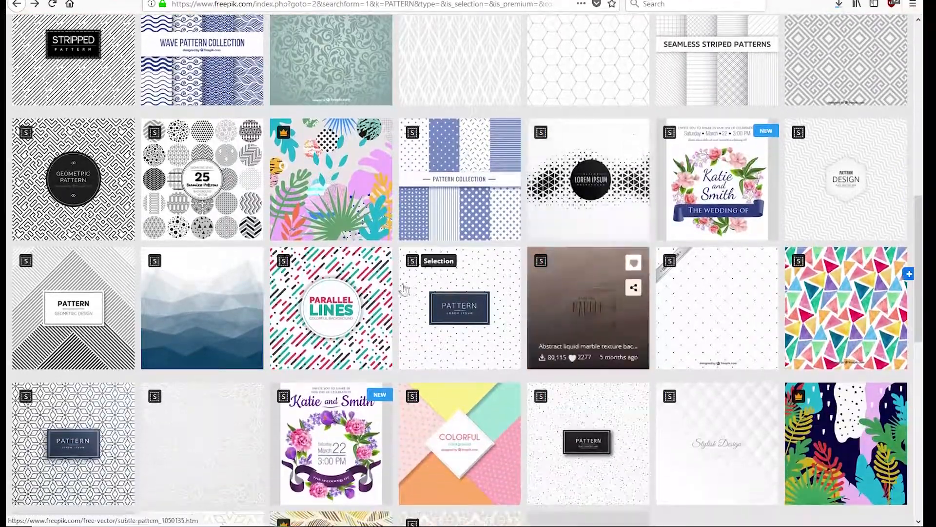
scroll(438, 288, "down", 3)
scroll(460, 293, "up", 10)
Switch to File Explorer, go to the Patterns folder inside videos, and open the 4191 JPG image.
key("alt+Tab")
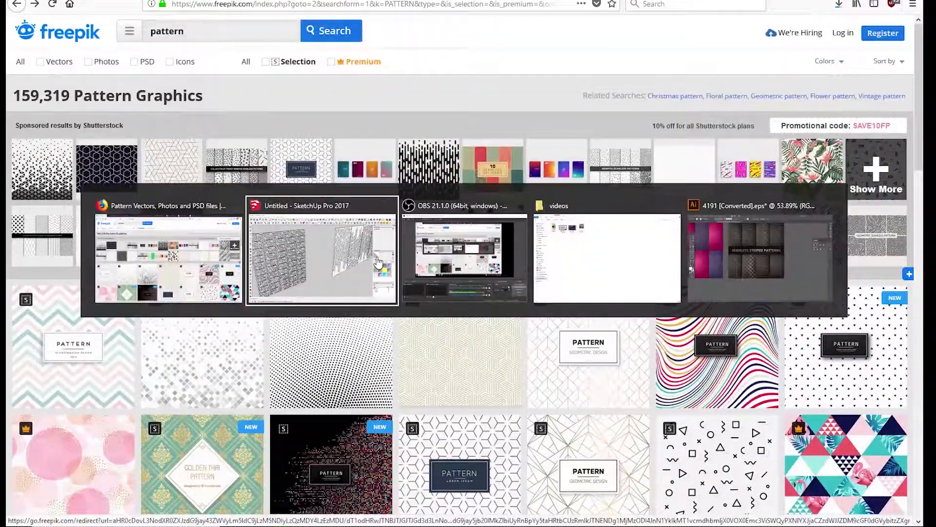
key("alt+Tab")
key("alt+Tab")
left_click(165, 64)
double_click(142, 61)
mouse_move(232, 189)
left_mouse_down()
mouse_move(199, 156)
mouse_move(213, 189)
left_mouse_up()
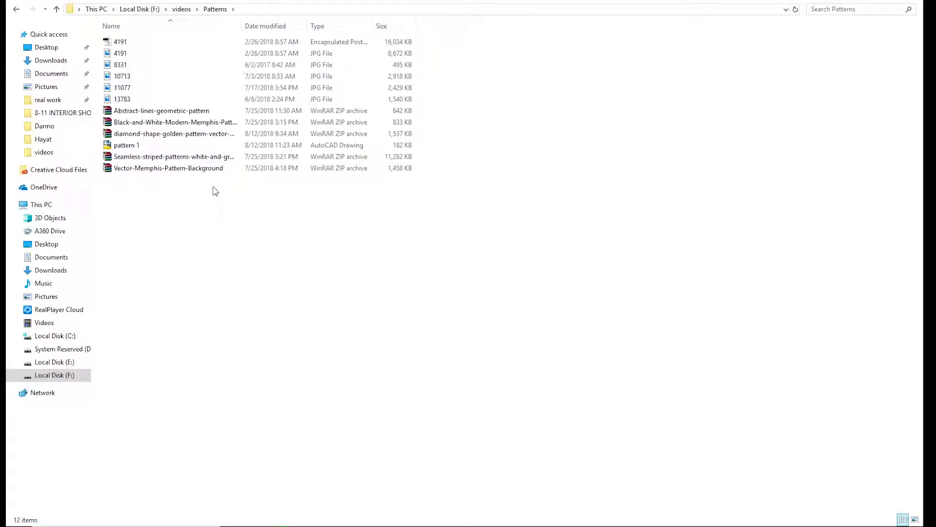
double_click(156, 56)
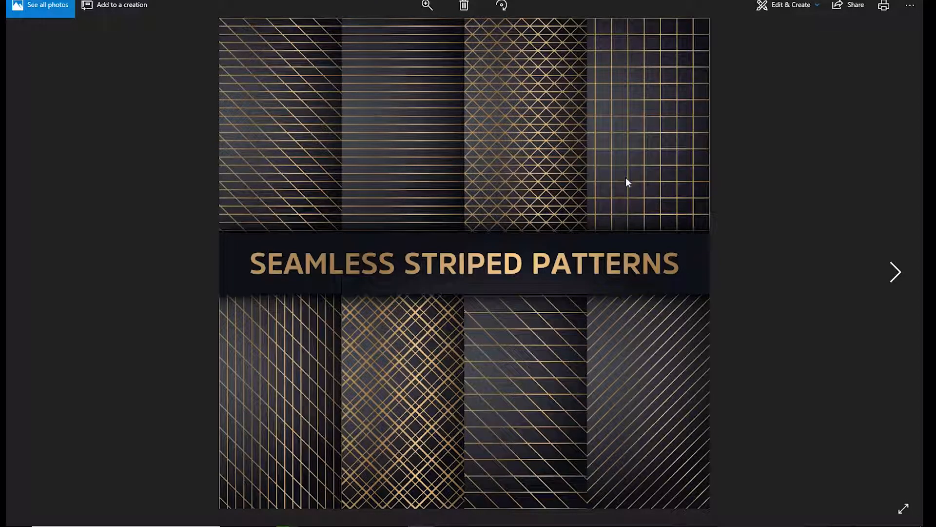
View the downloaded pattern images in the Patterns folder one after another, ending on the seamless striped patterns.
key("Right")
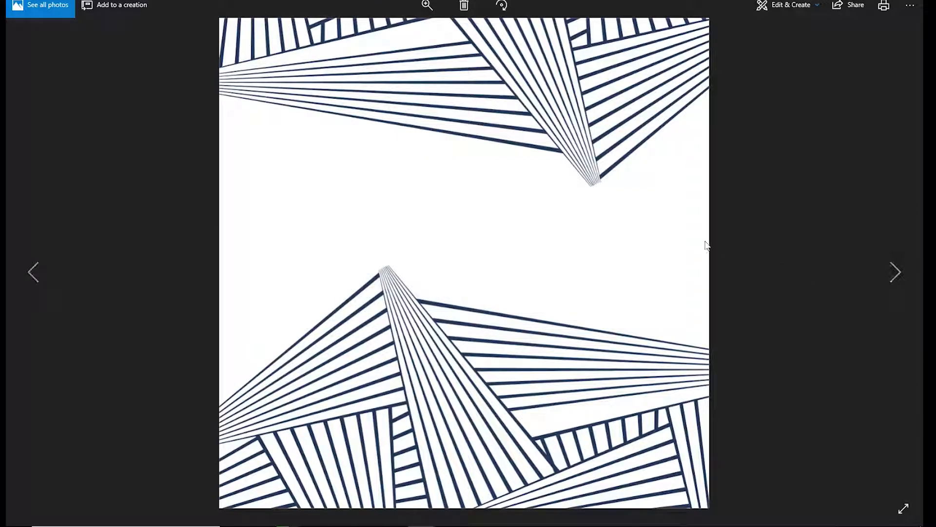
key("Right")
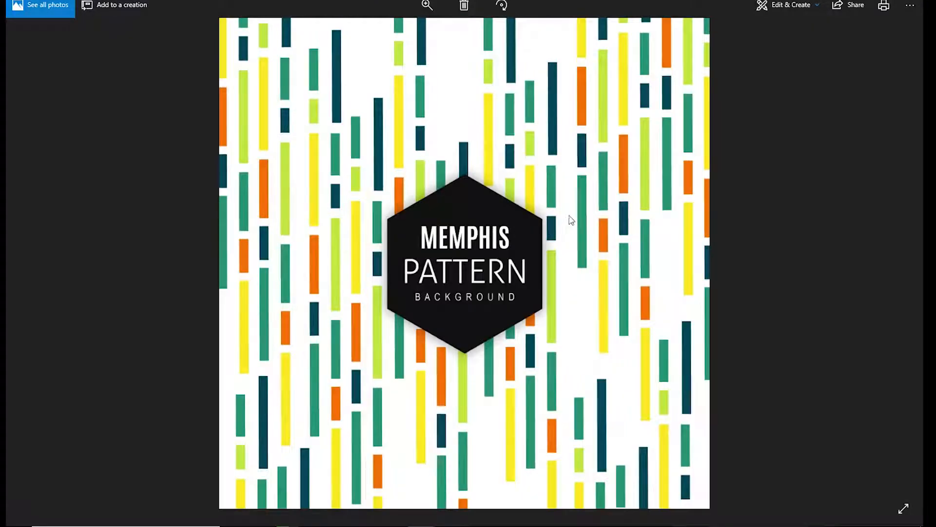
key("Right")
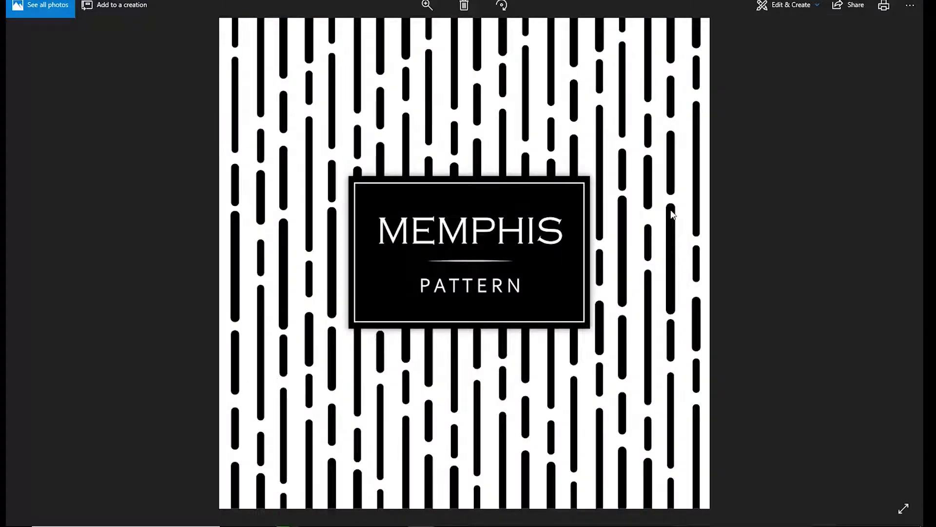
key("Right")
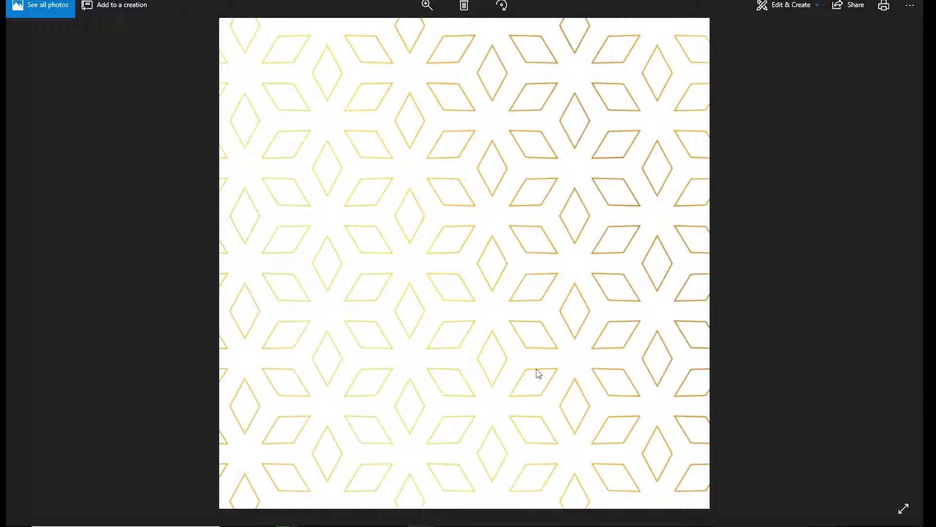
key("Right")
key("Right")
key("Right")
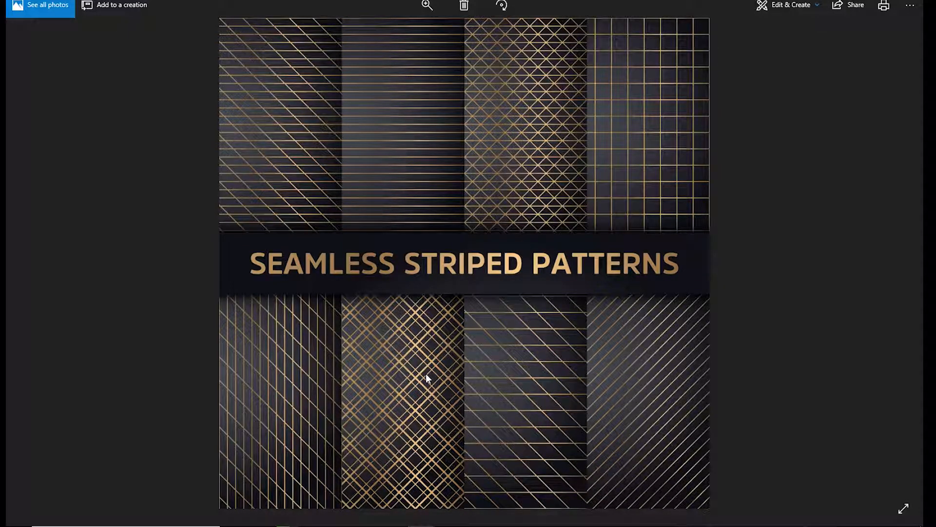
Switch to Illustrator and zoom in on the crossed-diagonal pattern below the title in the 4191 document.
key("alt+Tab")
key("alt+Tab")
key("alt+Tab")
key("alt+Tab")
key("alt+Tab")
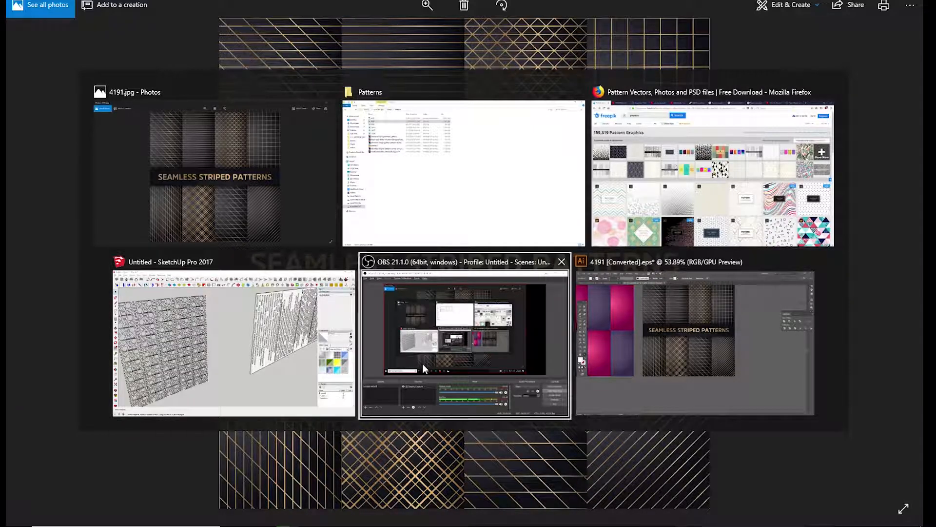
left_click_drag(383, 251, 529, 241, "ctrl")
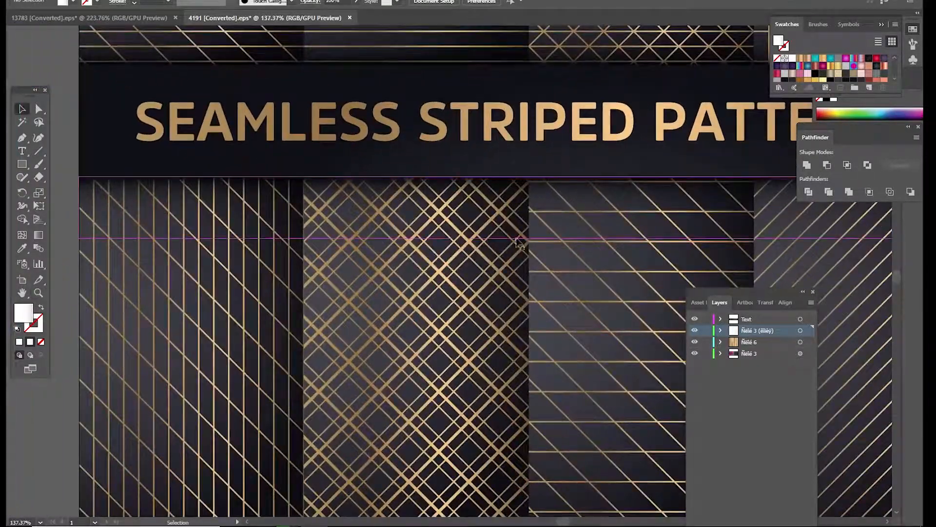
Isolate the gold crossed-diagonal compound path, select one of its small diamond openings, and leave isolation mode.
double_click(444, 267)
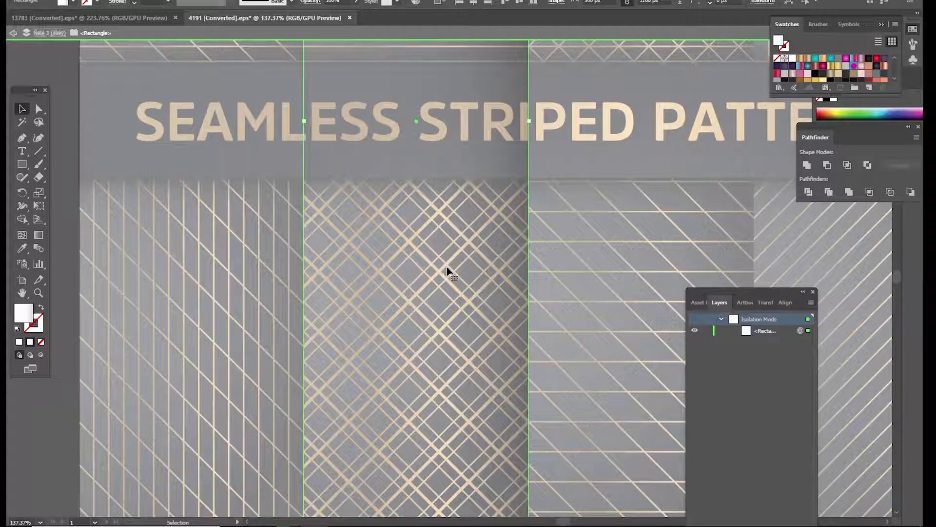
key("Escape")
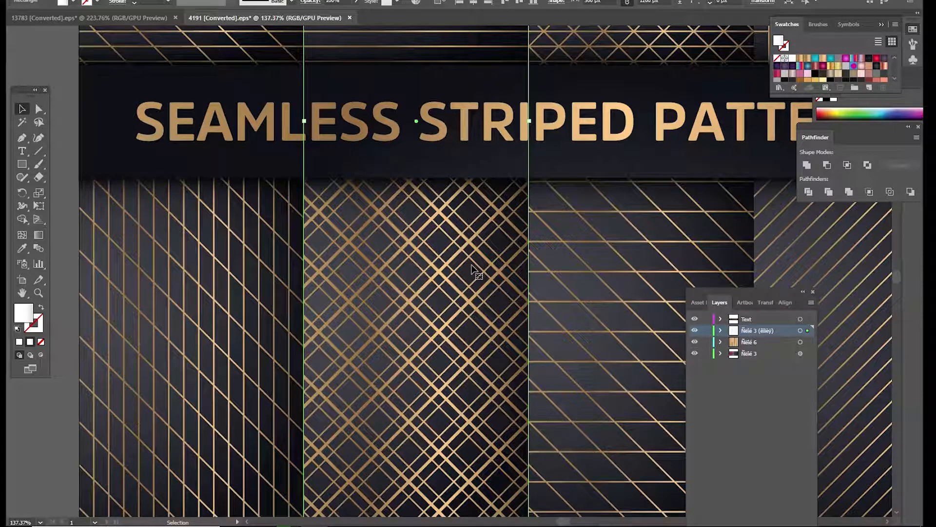
double_click(470, 264)
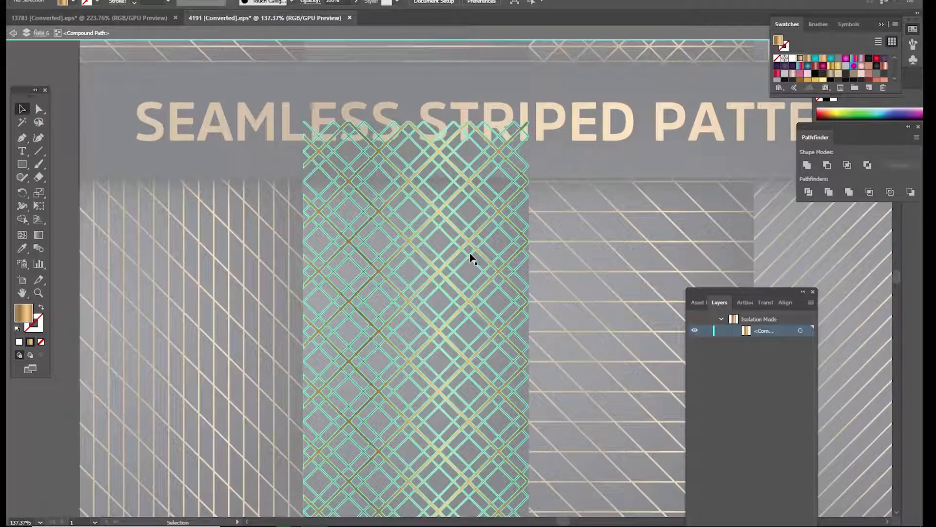
left_click(472, 247)
scroll(480, 244, "up", 2)
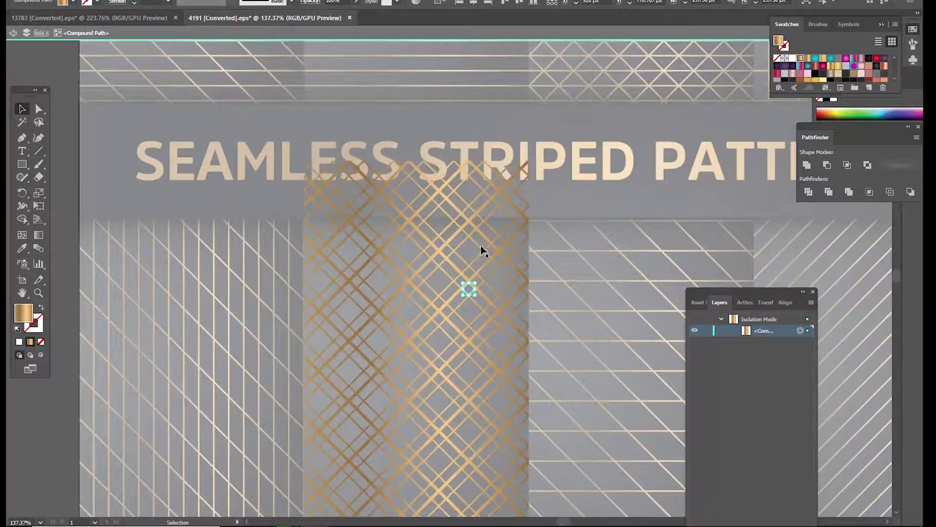
scroll(483, 266, "up", 5, "alt")
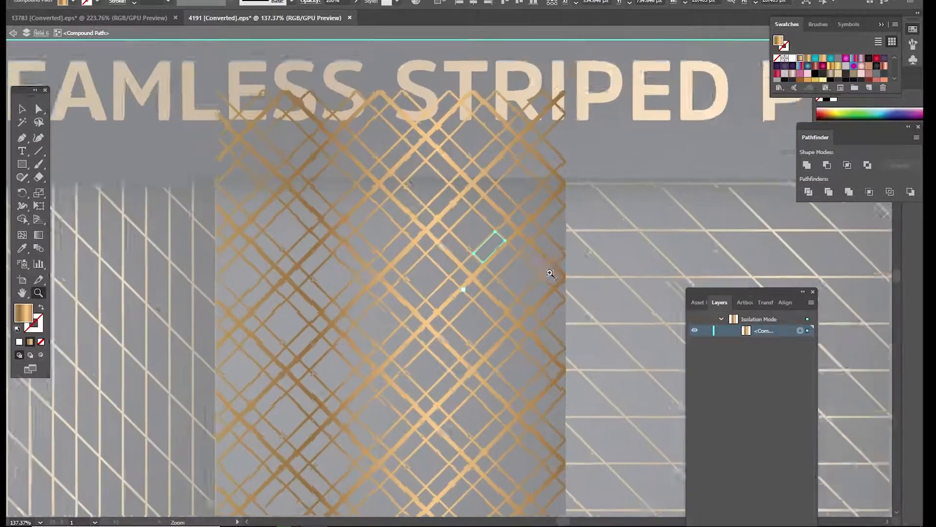
left_click(507, 253)
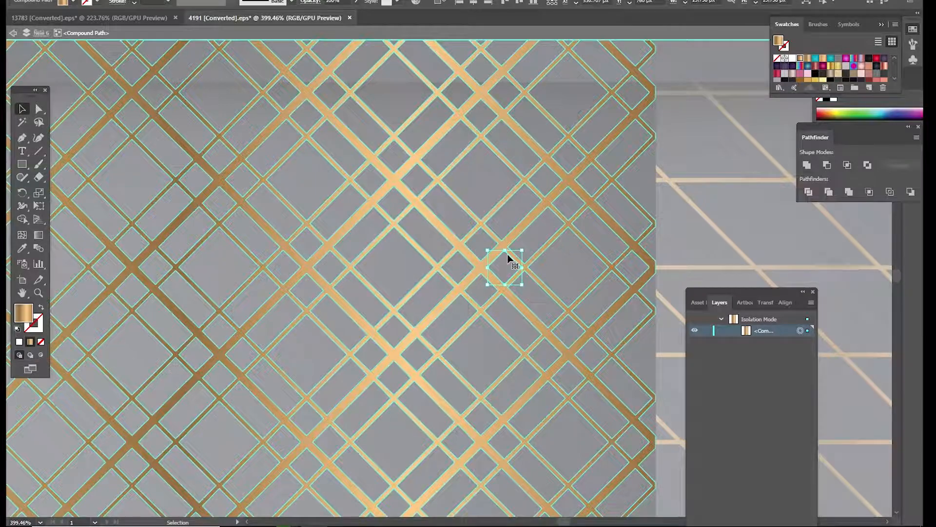
key("Escape")
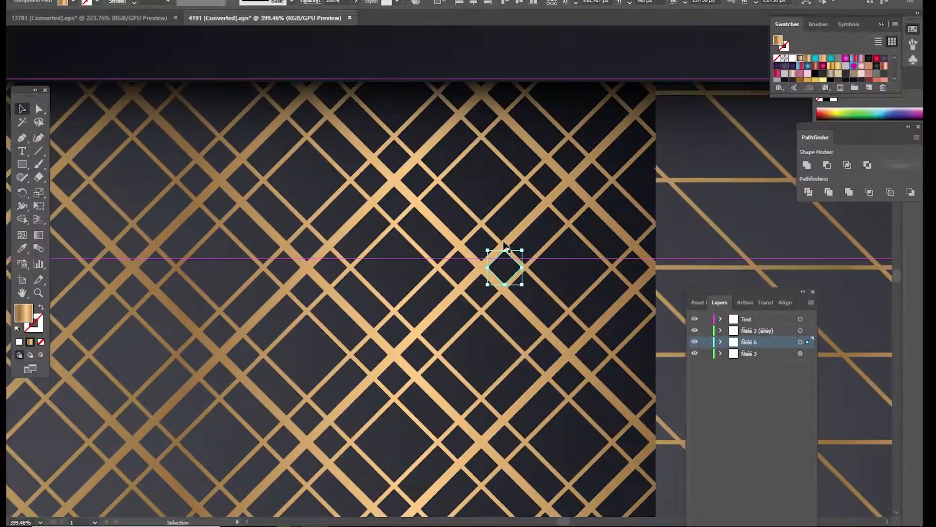
double_click(526, 240)
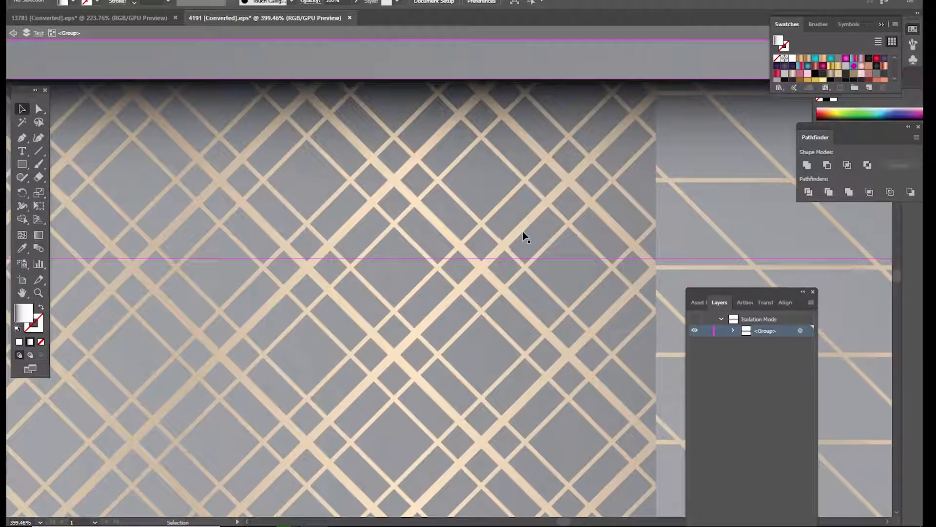
scroll(387, 223, "down", 3, "alt")
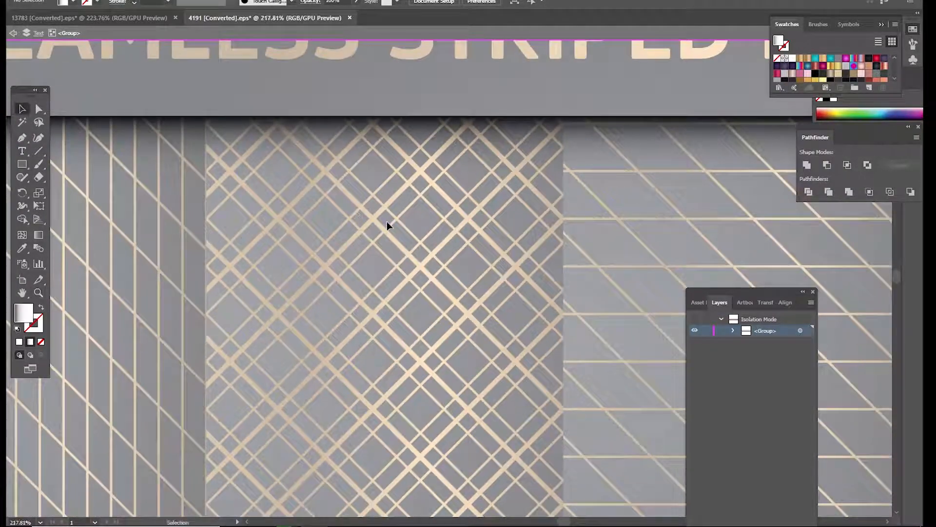
key("Escape")
Copy the gold crossed-diagonal pattern, delete all artwork in the 4191 document, and paste the pattern back in.
left_click(393, 221)
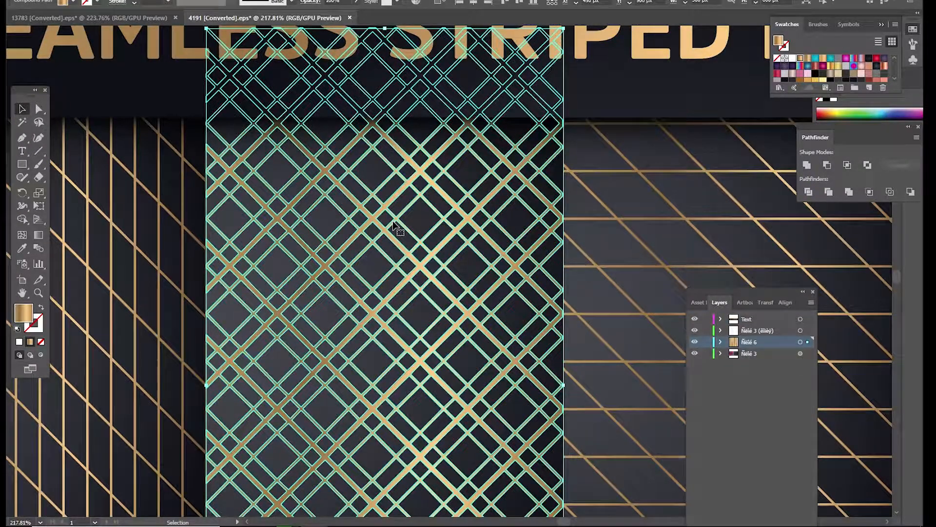
left_click(37, 0)
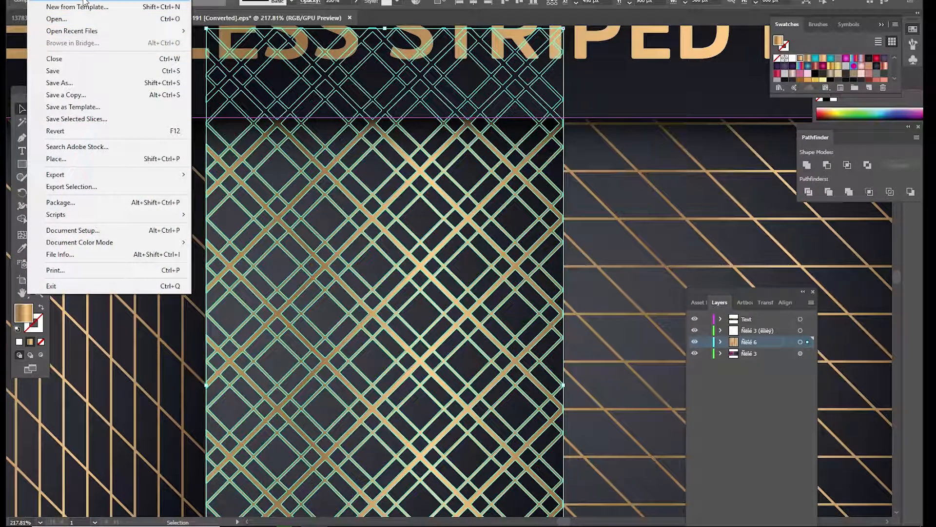
key("Escape")
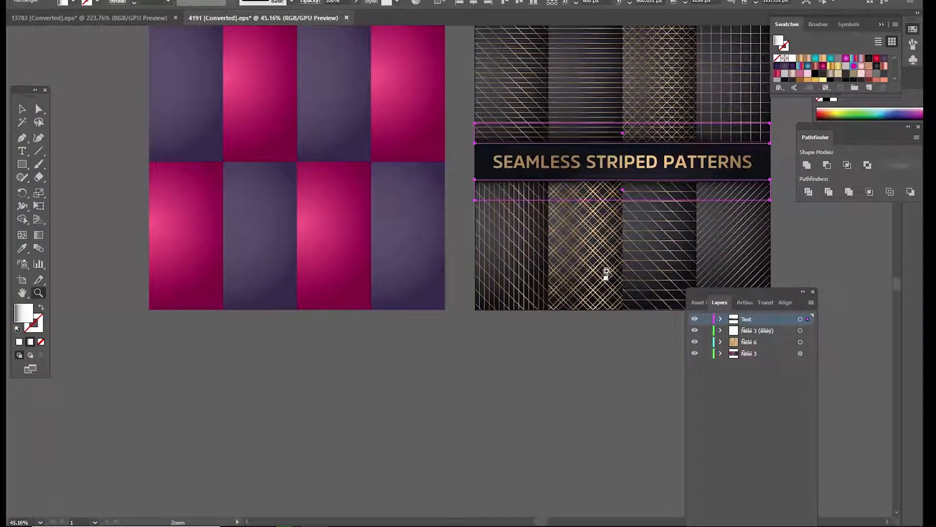
left_click_drag(652, 206, 555, 227)
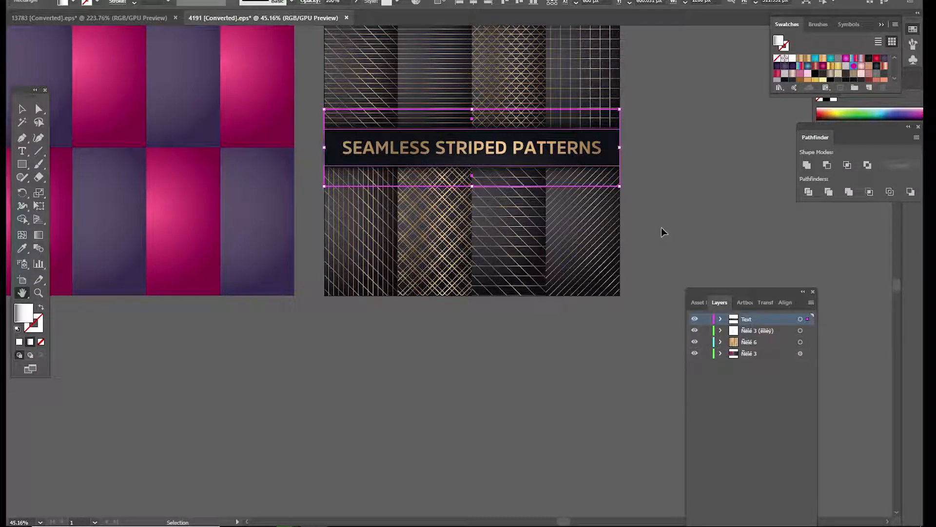
key("ctrl+a")
key("Delete")
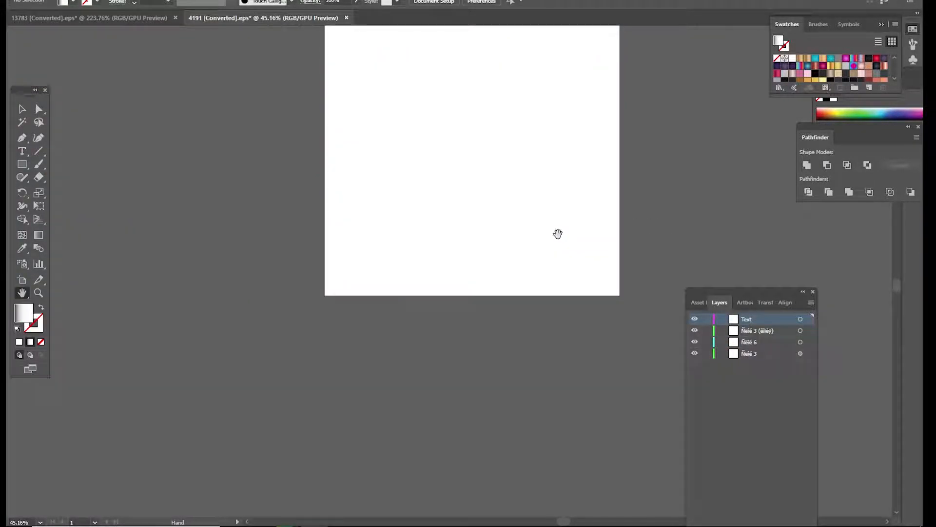
key("v")
key("ctrl+v")
Move the pasted pattern onto the white artboard, enlarge it proportionally, and deselect it.
key("z")
left_click_drag(493, 158, 534, 183)
key("v")
left_click_drag(464, 246, 483, 86)
key("z")
left_click_drag(553, 184, 526, 249)
key("v")
left_click_drag(498, 313, 480, 350, "shift")
key("z")
key("v")
left_click_drag(587, 258, 536, 277)
key("z")
key("h")
key("v")
left_click(566, 214)
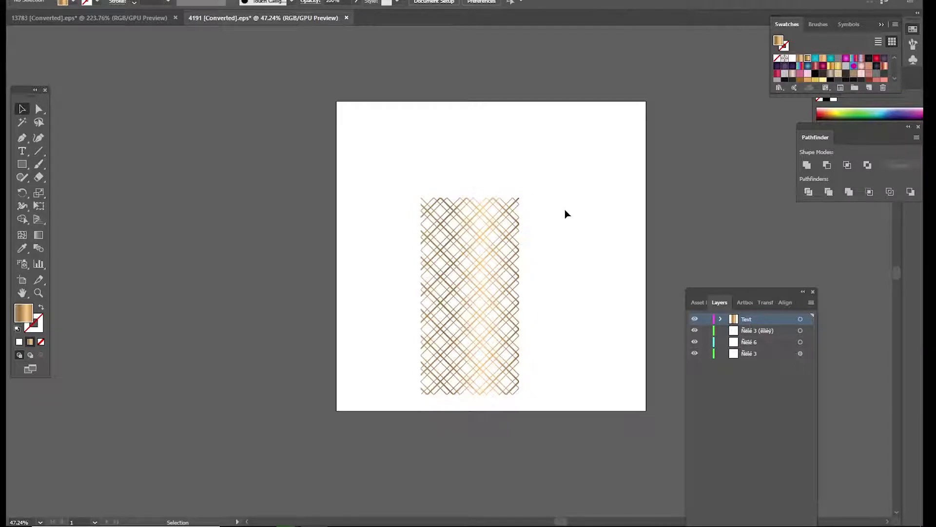
Export the isolated pattern as an AutoCAD drawing (DWG) named pattern 2 in the Patterns folder.
scroll(541, 268, "up", 3, "alt")
key("h")
left_click_drag(512, 307, 552, 253)
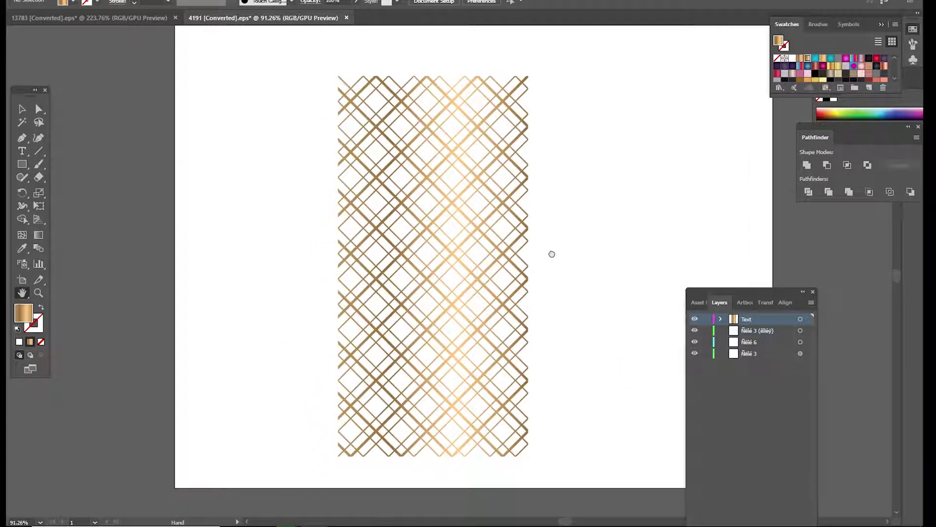
scroll(582, 236, "down", 1, "alt")
left_click_drag(613, 236, 548, 249)
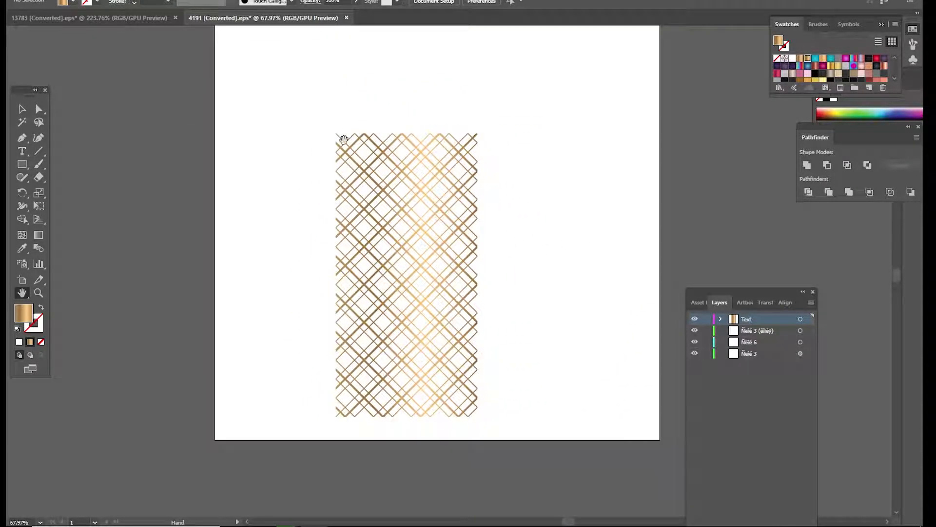
left_click(36, 0)
mouse_move(89, 177)
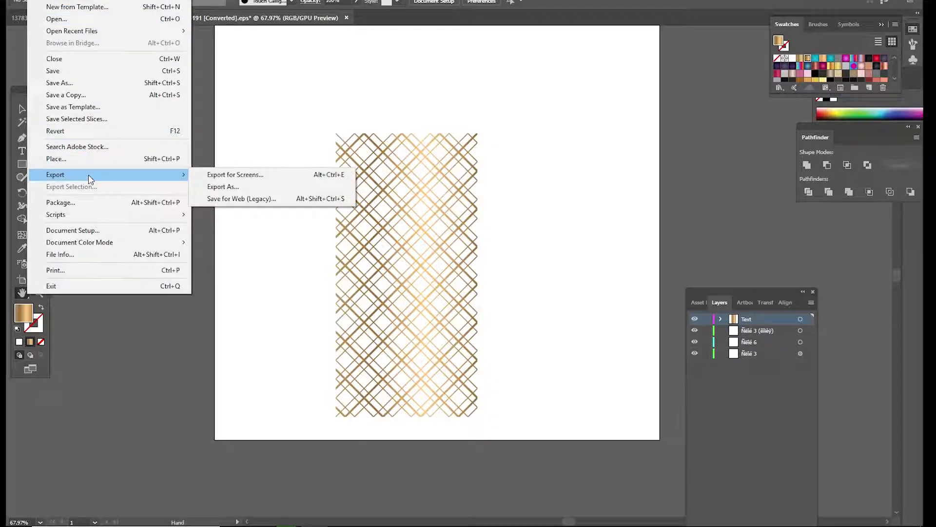
left_click(226, 190)
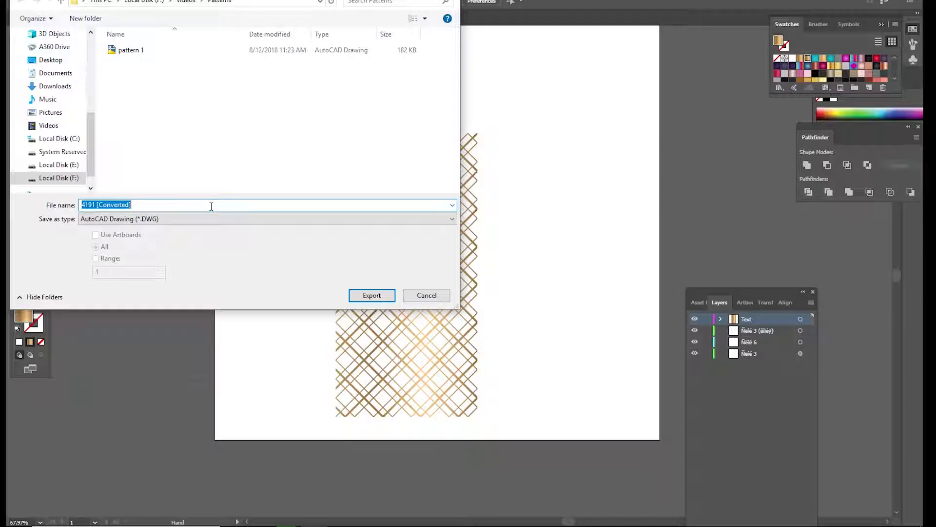
type("patter n2")
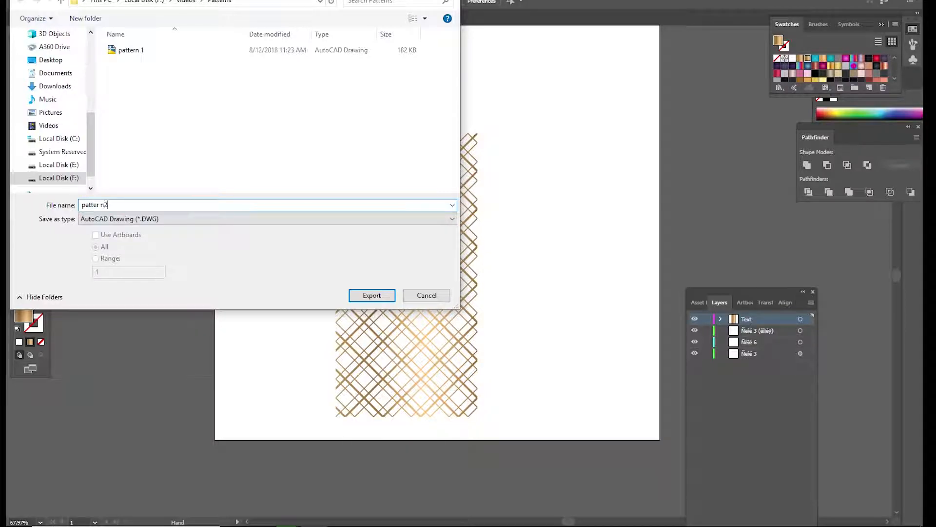
key("BackSpace")
key("BackSpace")
key("BackSpace")
type("n 2")
key("Return")
key("Return")
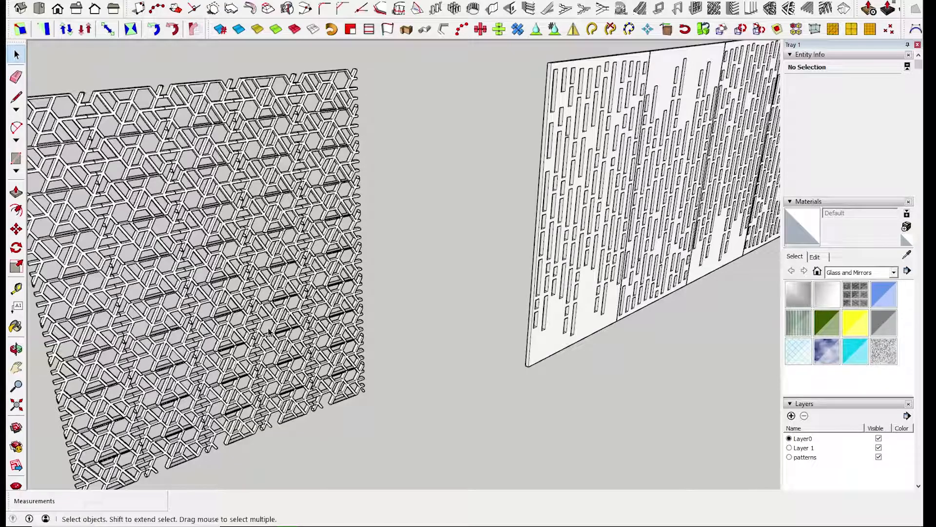
In SketchUp, import the pattern 2 drawing into the model and dismiss the import dialog.
left_click(17, 4)
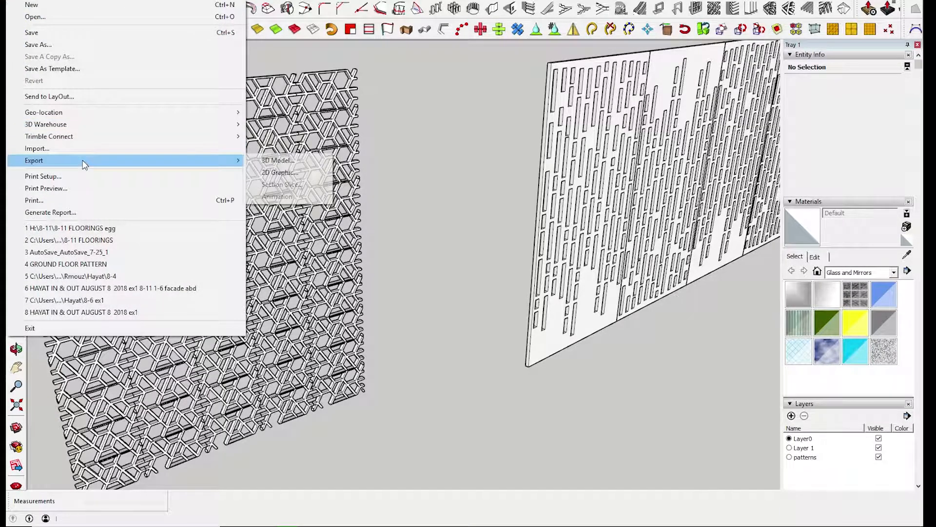
left_click(88, 151)
double_click(140, 87)
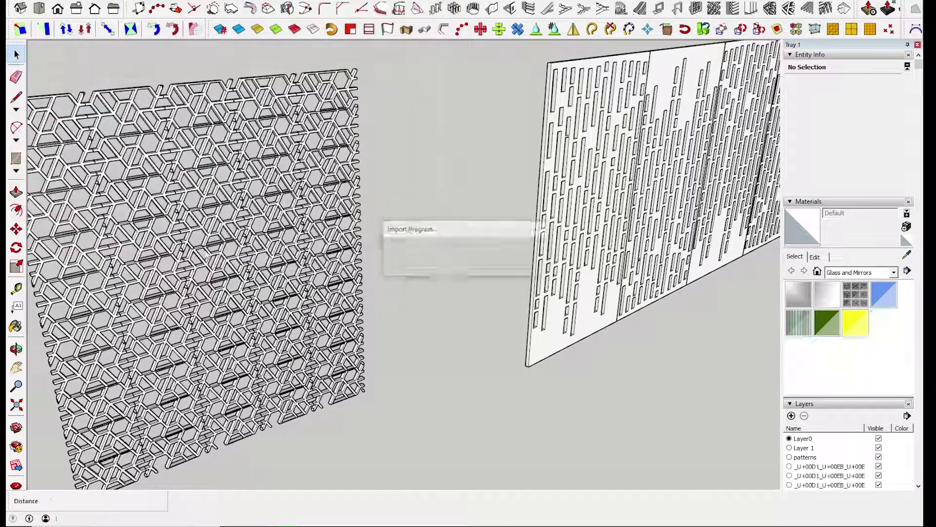
left_click(523, 339)
Reposition the imported pattern component near the model axes and open it for editing.
scroll(283, 299, "down", 1)
middle_click_drag(268, 293, 300, 362)
scroll(301, 360, "down", 2)
left_click(348, 320)
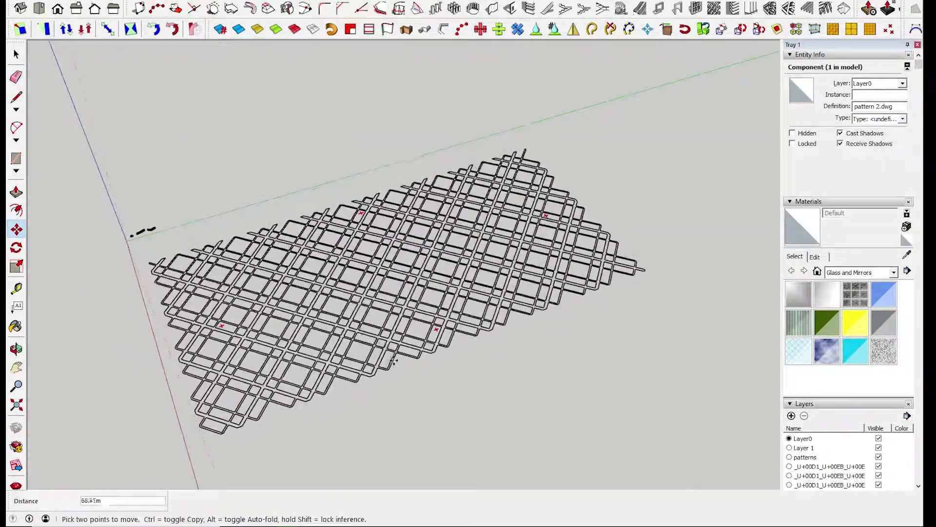
left_click(398, 371)
key("space")
double_click(502, 352)
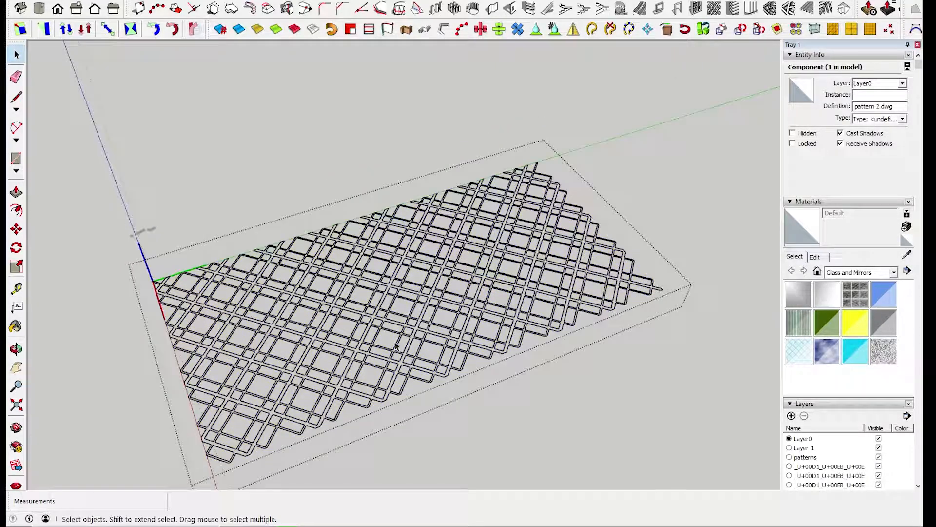
Measure a short distance on the faded existing panels beyond the pattern with the Tape Measure.
scroll(243, 292, "up", 1)
scroll(144, 243, "up", 6)
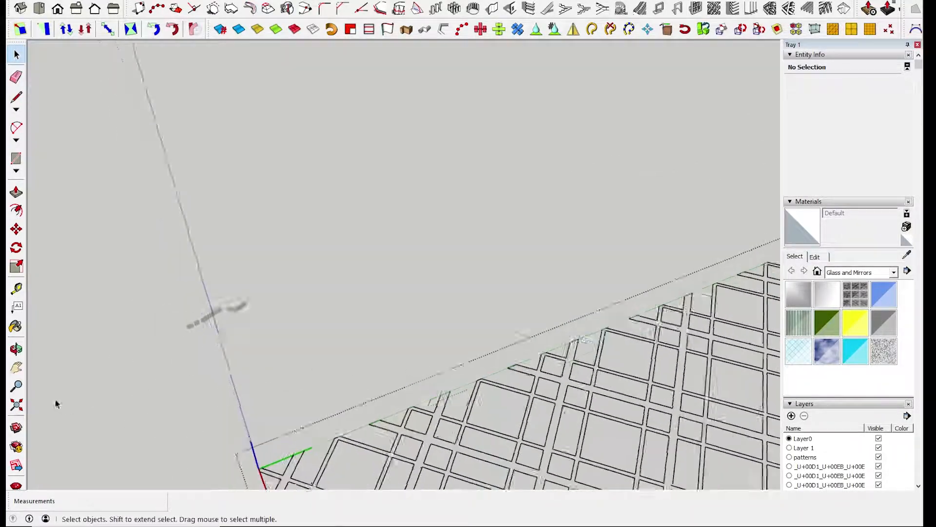
left_click(16, 289)
scroll(230, 307, "up", 5)
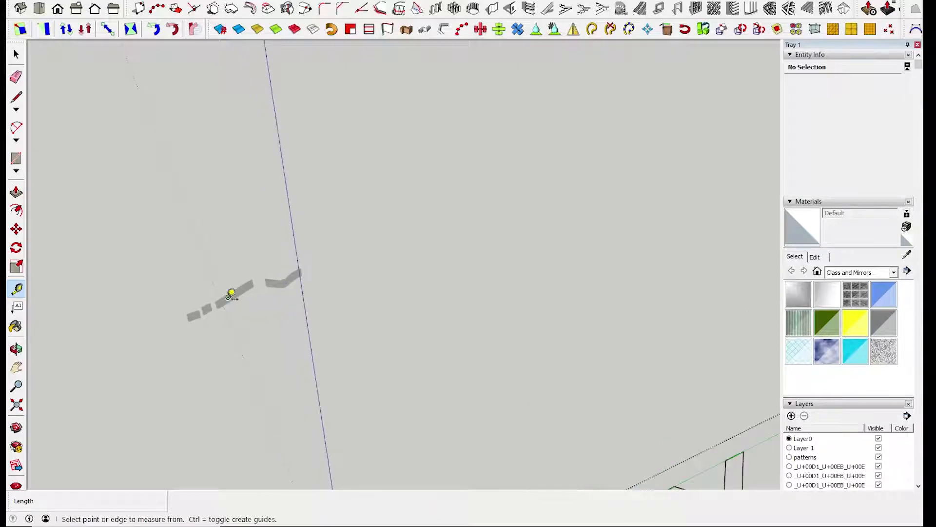
left_click(215, 302)
left_click(220, 300)
Measure one side of a small square in the pattern and resize the component so that side is 0.1 m.
scroll(229, 302, "down", 5)
middle_click_drag(551, 429, 374, 245, "shift")
scroll(385, 264, "up", 6)
left_click(335, 257)
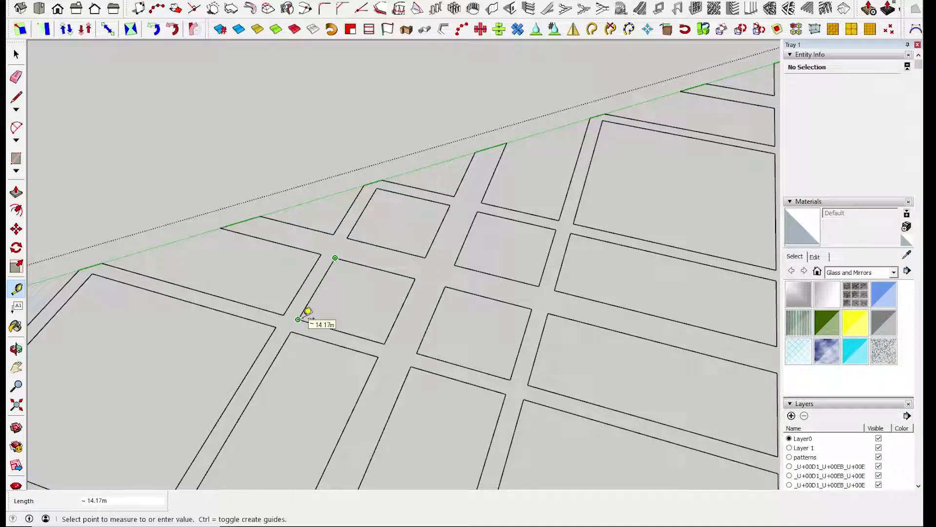
left_click(307, 311)
scroll(307, 311, "down", 5)
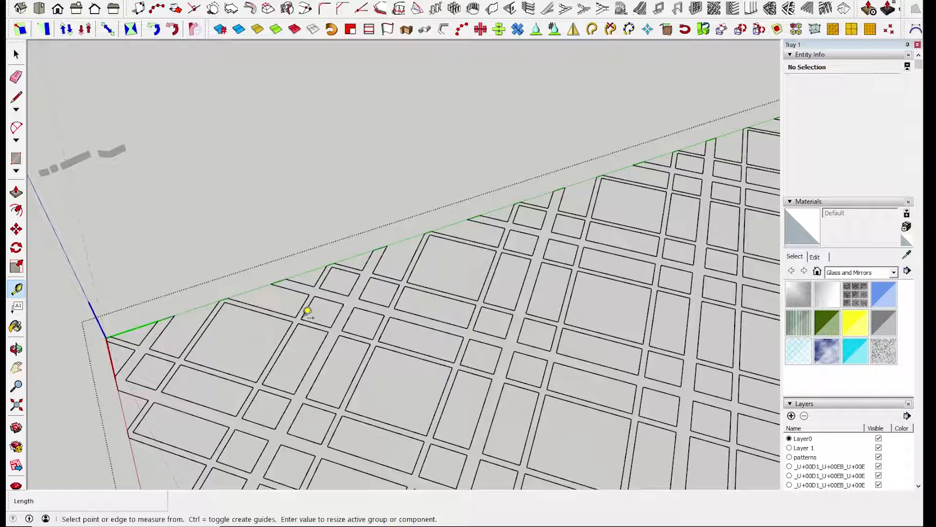
type("0.1")
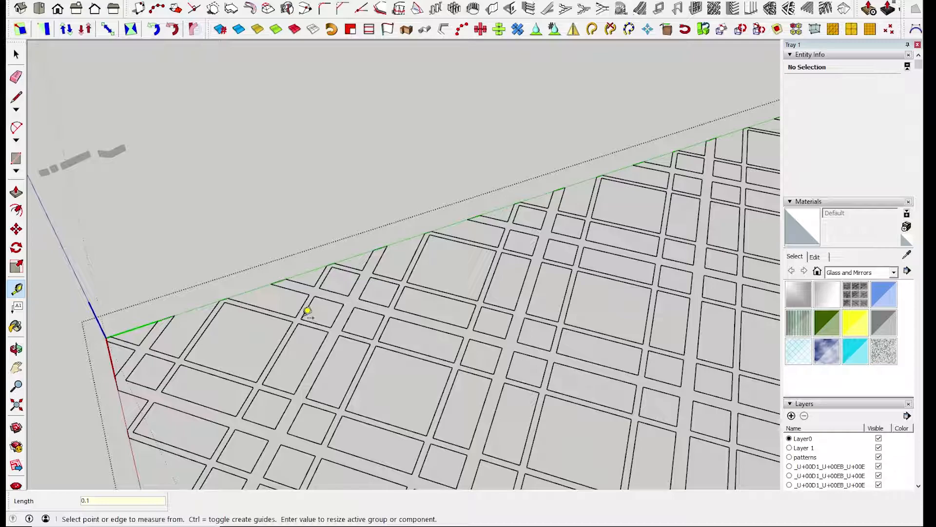
key("Return")
key("Return")
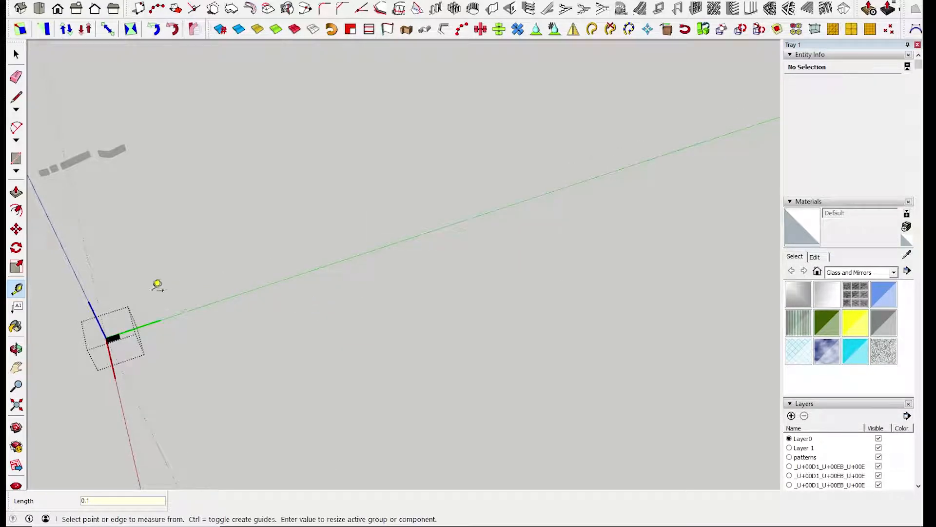
Leave the component and move the resized pattern over toward the existing panels.
key("space")
left_click(165, 285)
middle_click_drag(148, 316, 264, 314, "shift")
left_click_drag(264, 358, 171, 301)
key("m")
left_click(230, 333)
left_click(139, 189)
key("space")
Open the relocated pattern component for editing and bring its whole linework into view.
scroll(139, 193, "up", 1)
middle_click_drag(183, 161, 404, 250, "shift")
scroll(370, 253, "up", 2)
scroll(379, 292, "up", 10)
double_click(343, 305)
middle_click_drag(342, 305, 479, 287)
middle_click_drag(410, 328, 430, 340)
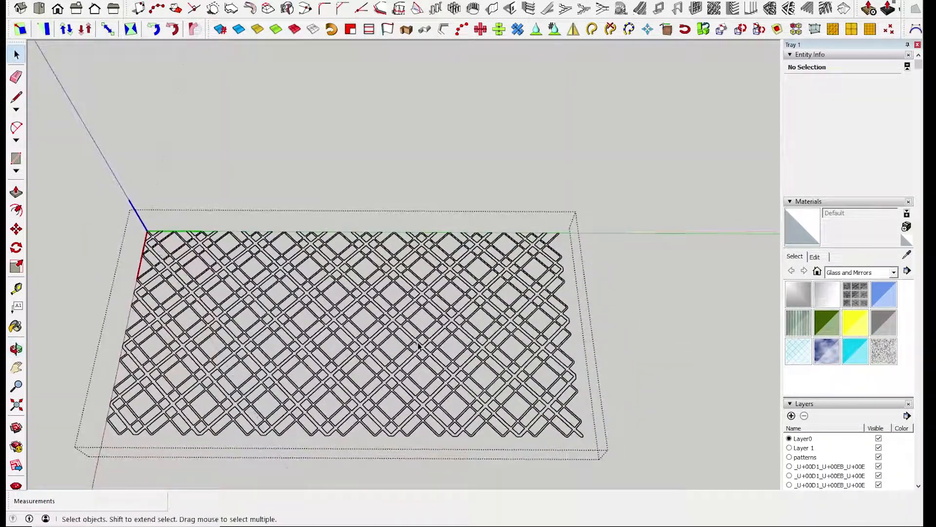
Examine the pattern's linework at its far end and along the border on the green axis.
scroll(430, 340, "up", 2)
scroll(565, 392, "down", 3)
scroll(566, 393, "up", 3)
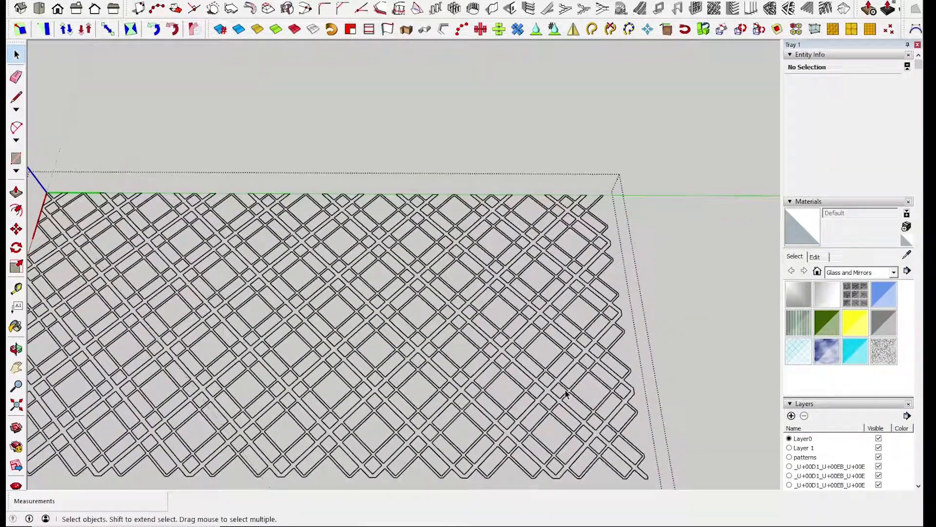
scroll(573, 199, "up", 5)
scroll(515, 209, "down", 3)
middle_click_drag(493, 198, 540, 216, "shift")
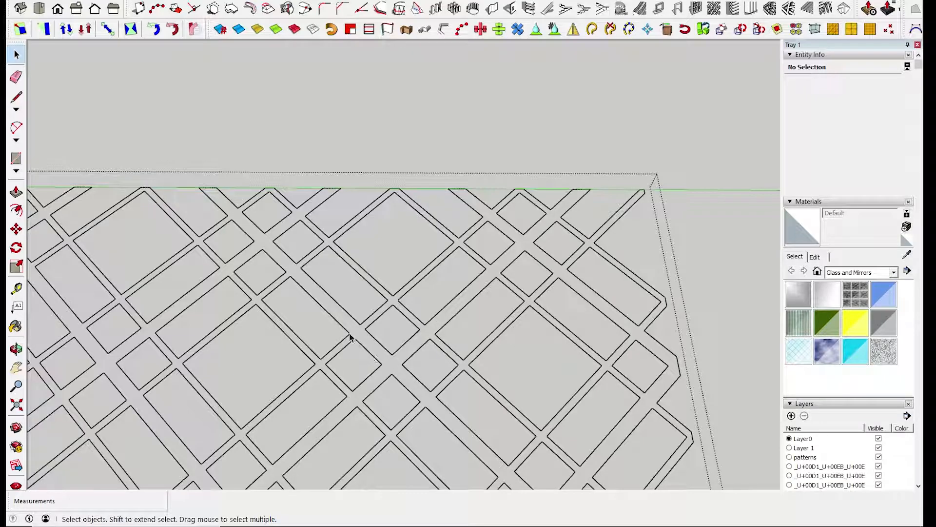
scroll(324, 191, "down", 4)
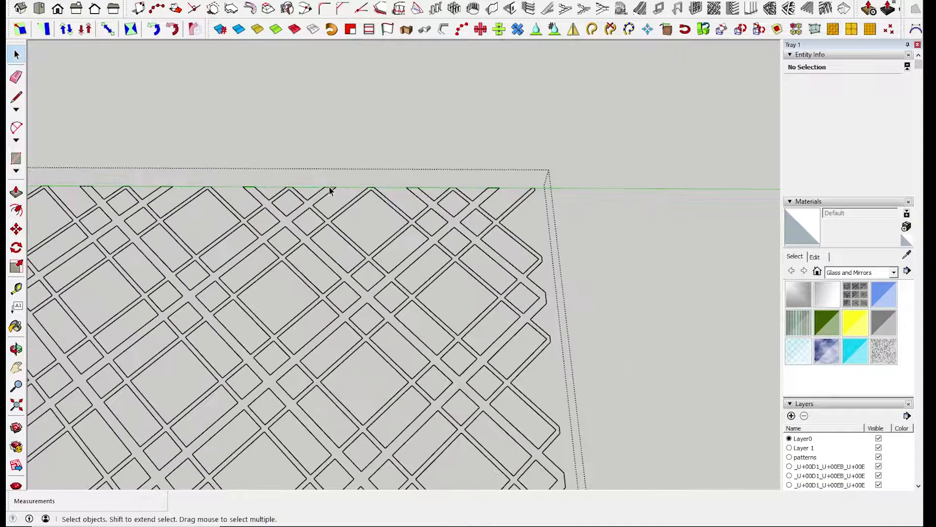
middle_click_drag(341, 225, 580, 213, "shift")
scroll(546, 229, "down", 3)
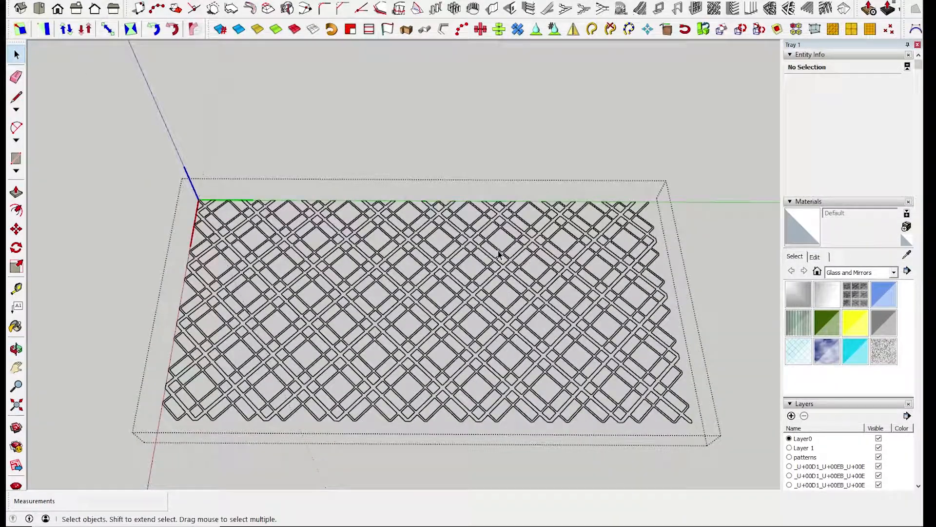
Make faces from all the edges of the pattern and close the component.
scroll(507, 246, "down", 2)
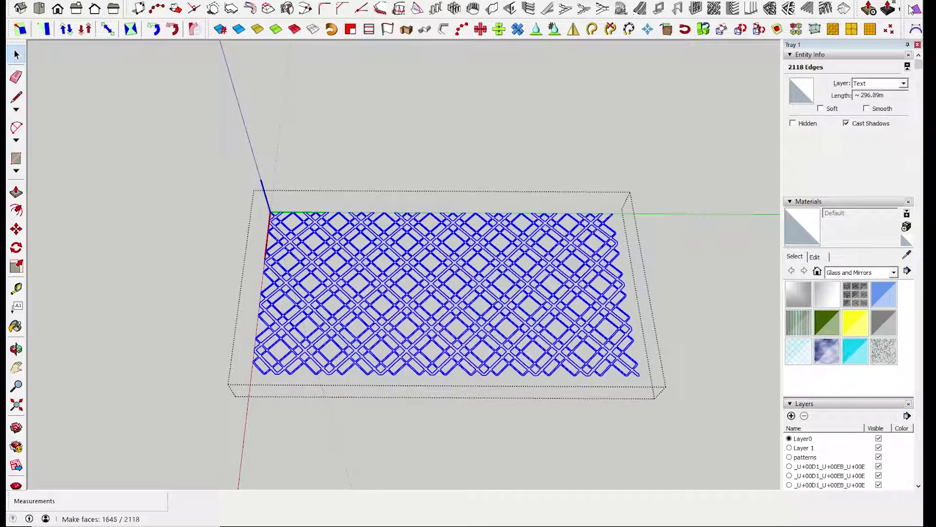
left_click(671, 212)
scroll(633, 283, "up", 6)
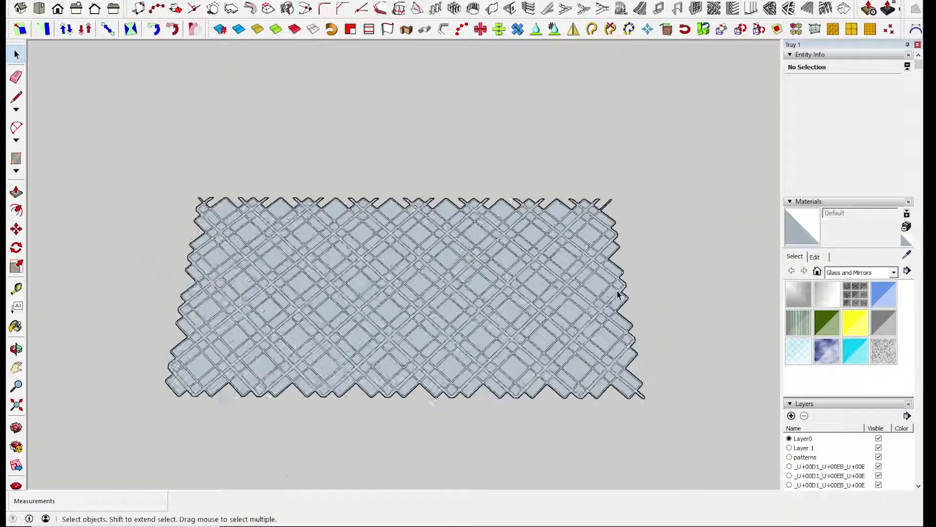
scroll(632, 280, "up", 2)
Inside the pattern component, copy the single connected lattice face away from the hole faces.
double_click(631, 279)
key("ctrl+a")
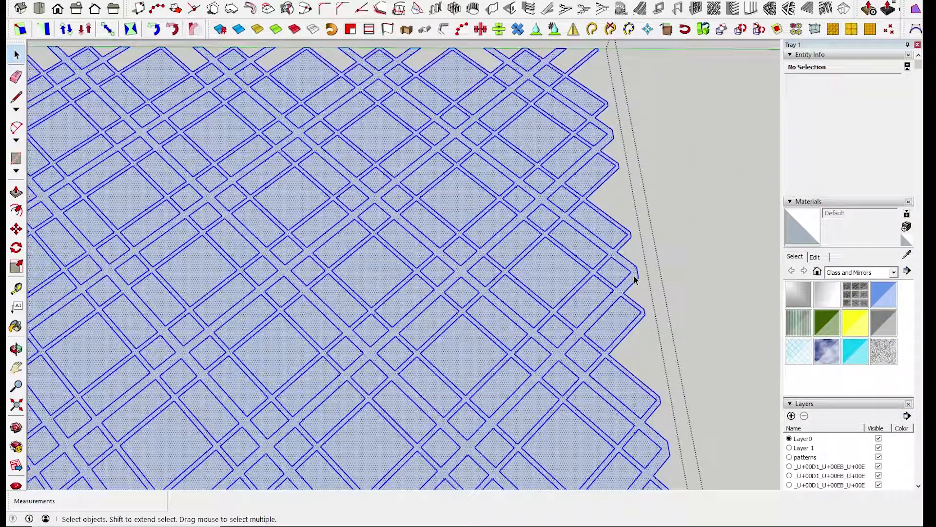
left_click(634, 276)
middle_click_drag(634, 276, 600, 309)
scroll(597, 309, "up", 2)
key("m")
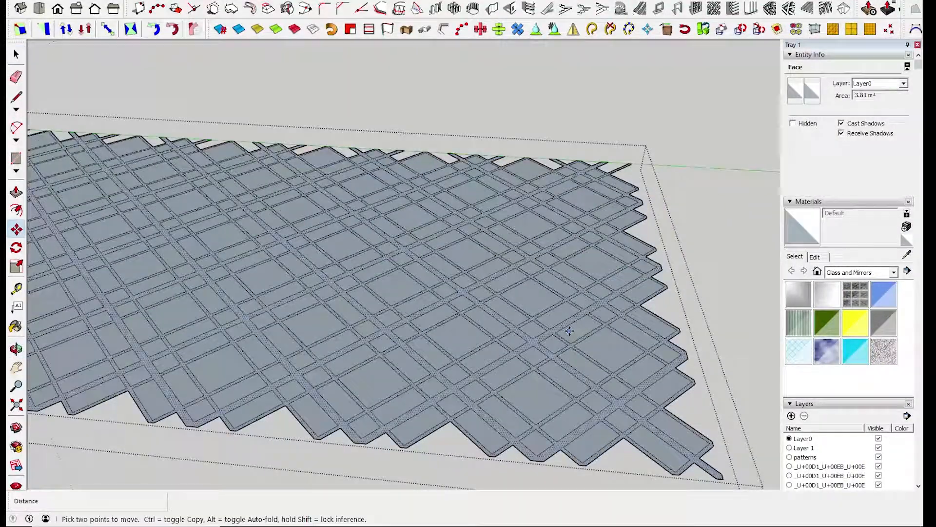
left_click(565, 328)
key("space")
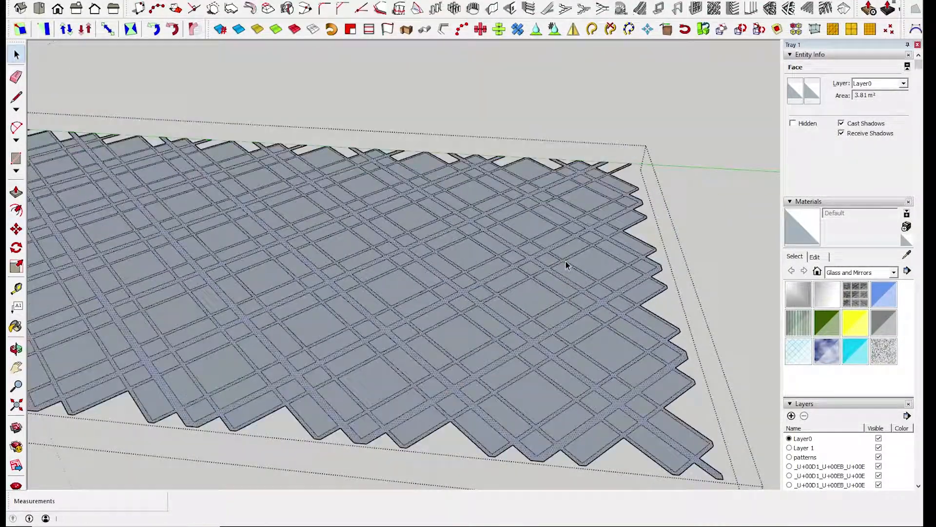
key("m")
key("ctrl")
left_click(581, 291)
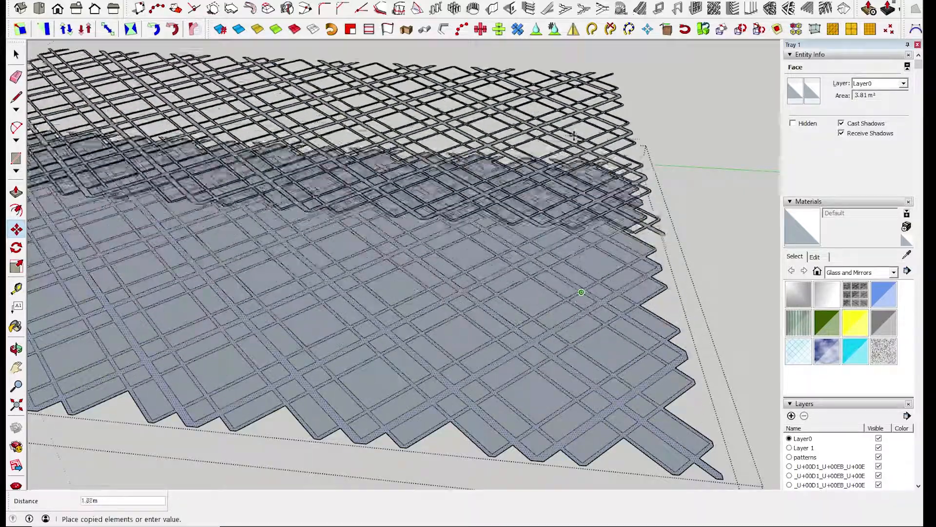
middle_click_drag(549, 110, 559, 66)
scroll(561, 73, "down", 2)
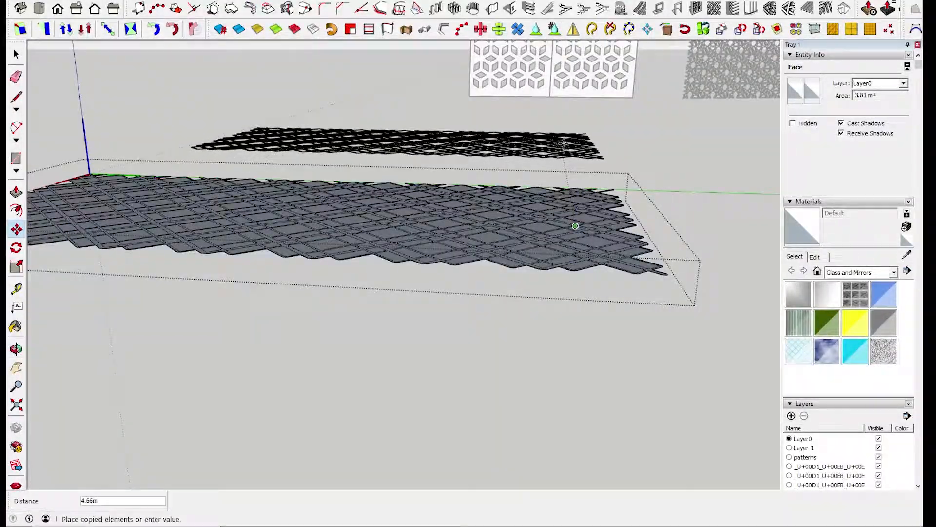
left_click(585, 118)
Move the copied lattice past the origin so it stands clear beside the original pattern.
middle_click_drag(586, 117, 583, 198)
left_click(688, 214)
scroll(692, 217, "down", 1)
middle_click_drag(692, 217, 923, 224, "shift")
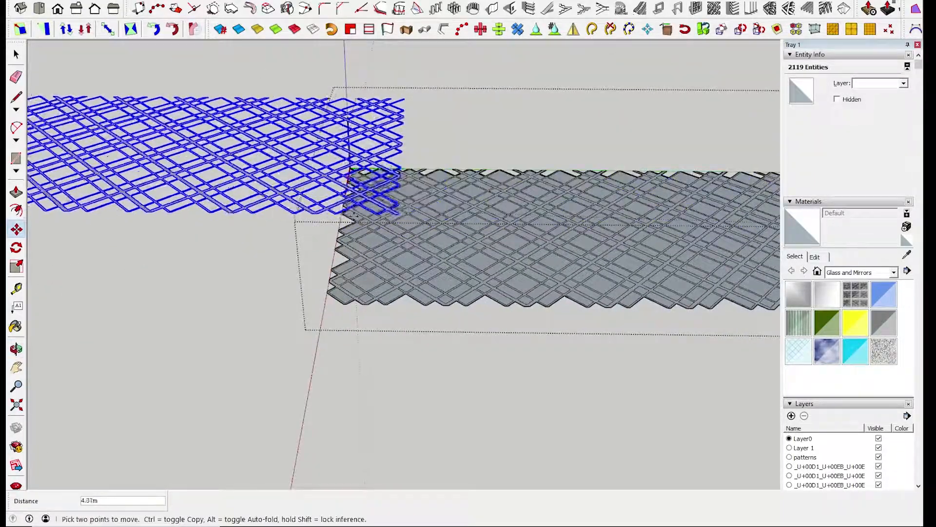
left_click(220, 223)
scroll(273, 234, "down", 1)
middle_click_drag(283, 236, 430, 245, "shift")
key("space")
scroll(352, 245, "up", 5)
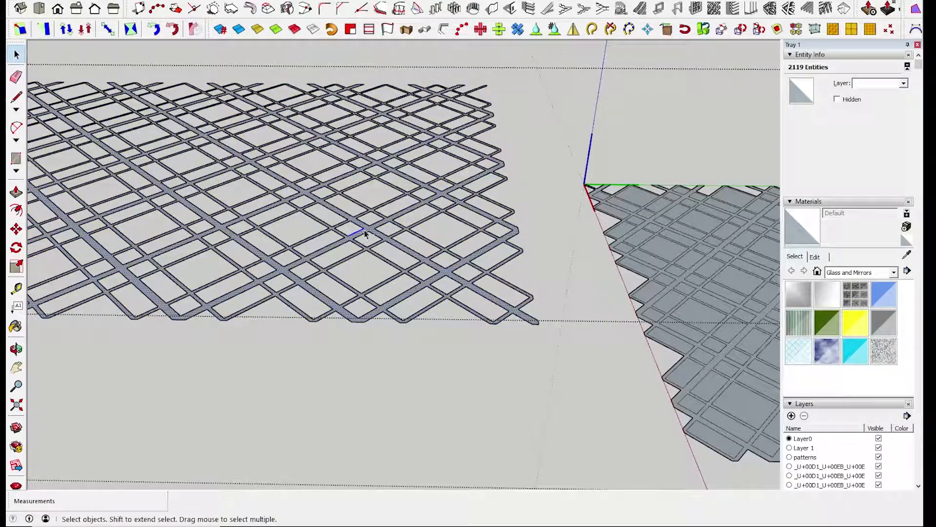
Extrude the copied lattice face into a solid grid and leave the component.
scroll(363, 234, "up", 2)
left_click(371, 233)
key("p")
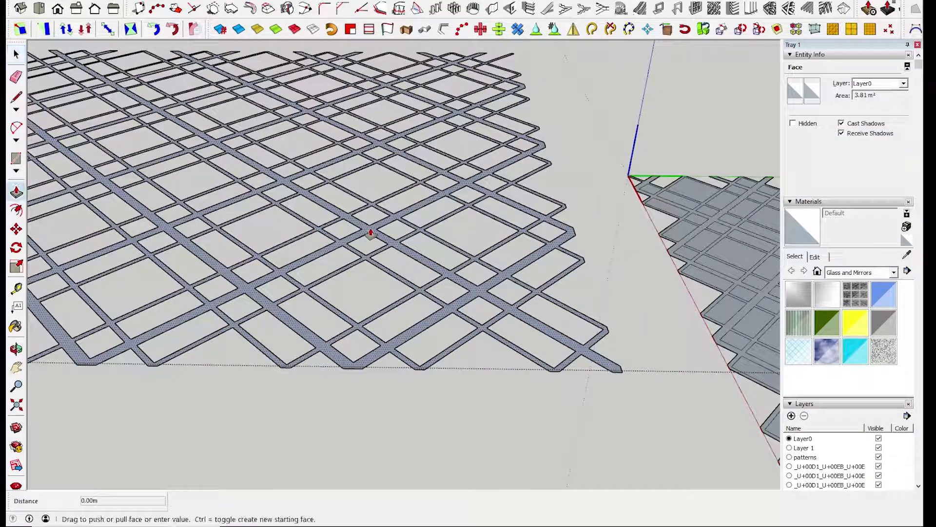
left_click(371, 231)
left_click(371, 225)
key("space")
left_click(424, 396)
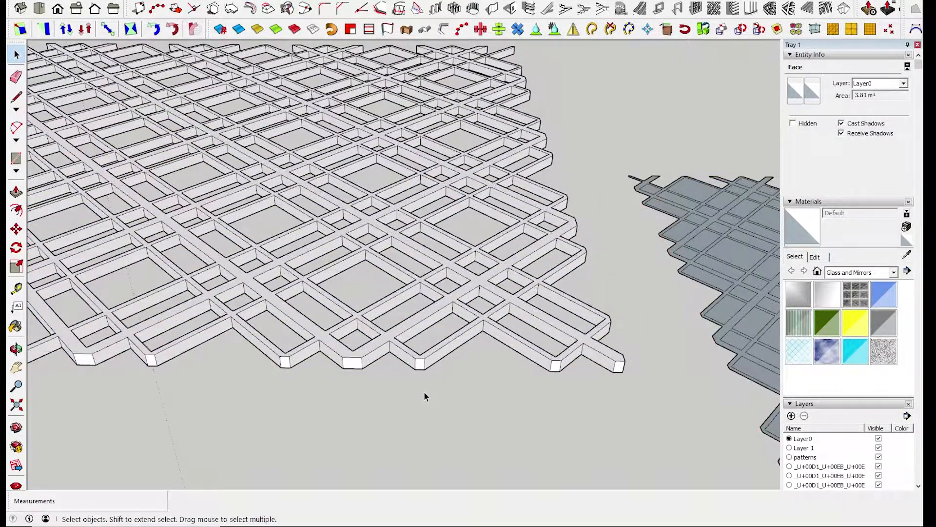
Explode the pattern component and group the extruded lattice on its own.
scroll(423, 390, "down", 5)
right_click(387, 328)
left_click(343, 321)
right_click(357, 321)
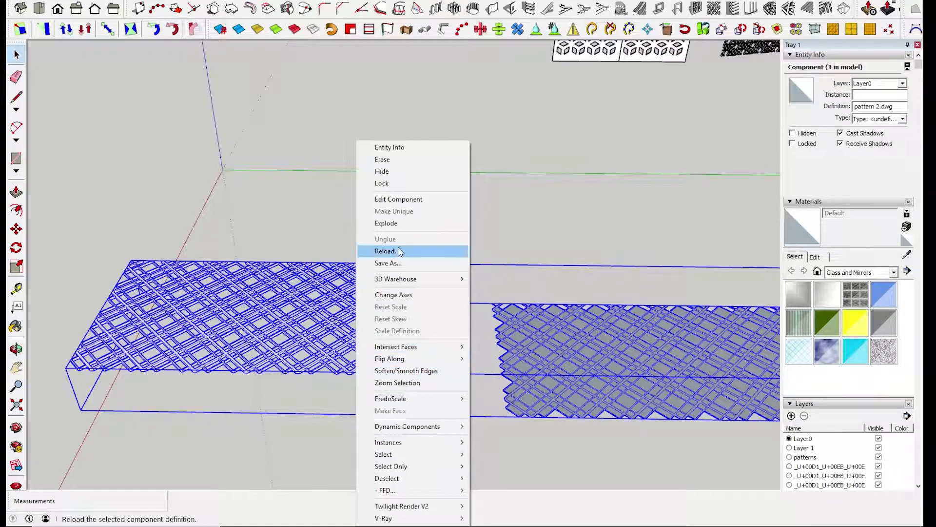
left_click(386, 223)
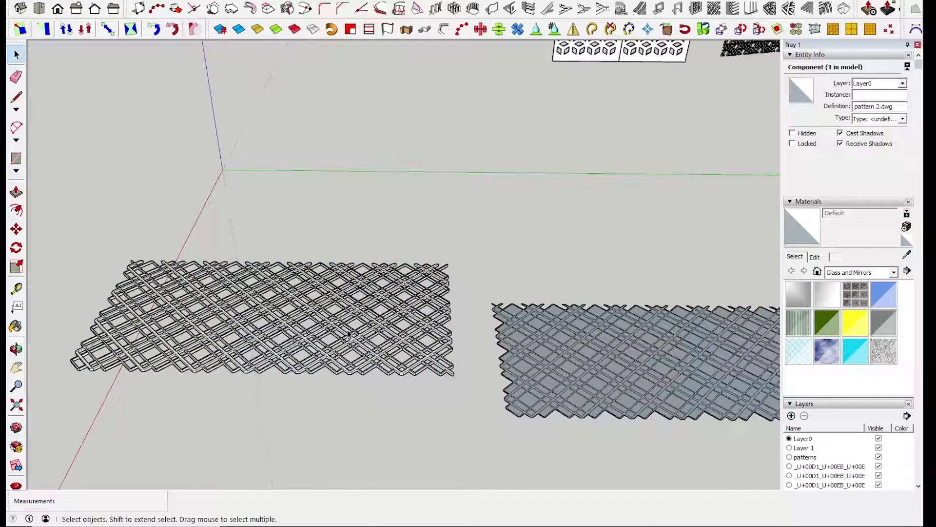
left_click(371, 323)
left_click_drag(217, 346, 51, 389)
key("ctrl+g")
Examine the remaining flat pattern by selecting one of its hole faces and all of its connected geometry.
middle_click_drag(378, 256, 266, 242)
scroll(437, 388, "up", 2)
left_click(436, 394)
scroll(438, 387, "down", 2)
scroll(464, 376, "up", 3)
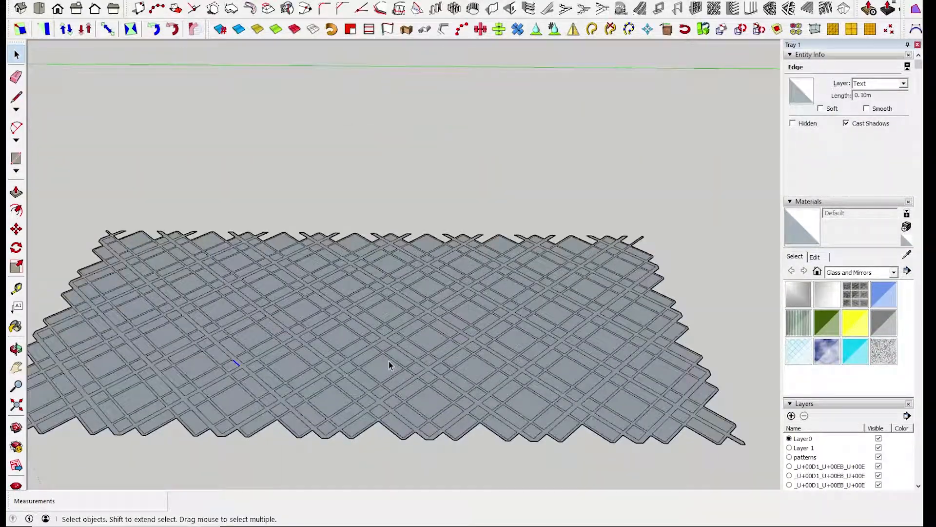
left_click(381, 376)
scroll(389, 369, "down", 3)
middle_click_drag(389, 365, 543, 328)
scroll(457, 356, "up", 3)
scroll(457, 356, "up", 2)
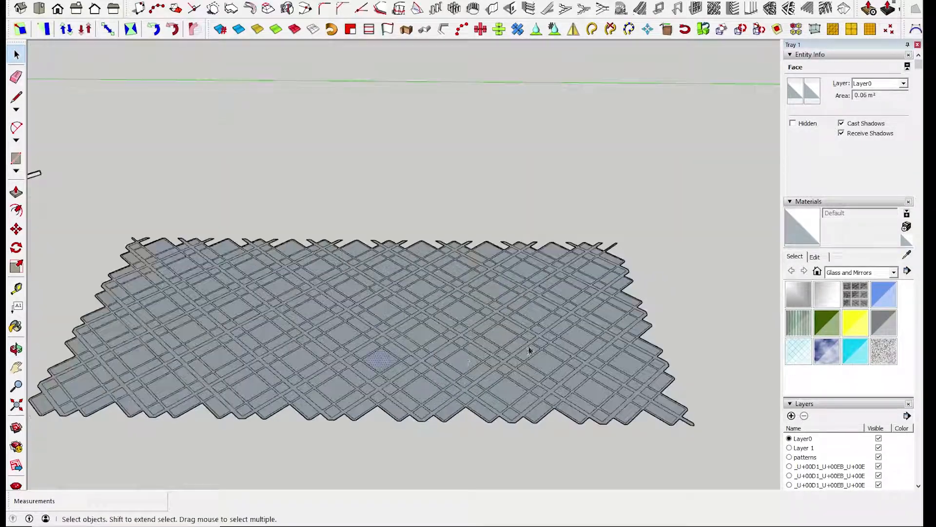
triple_click(619, 316)
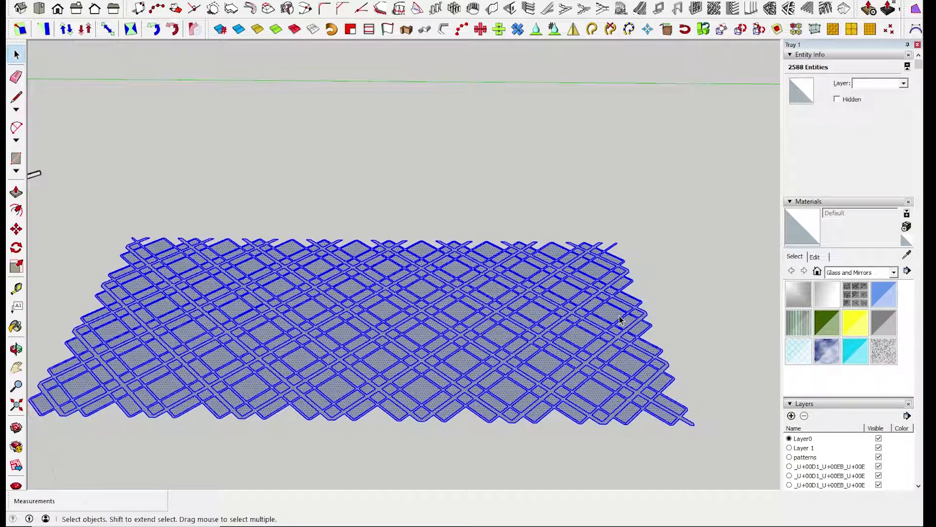
left_click(612, 315)
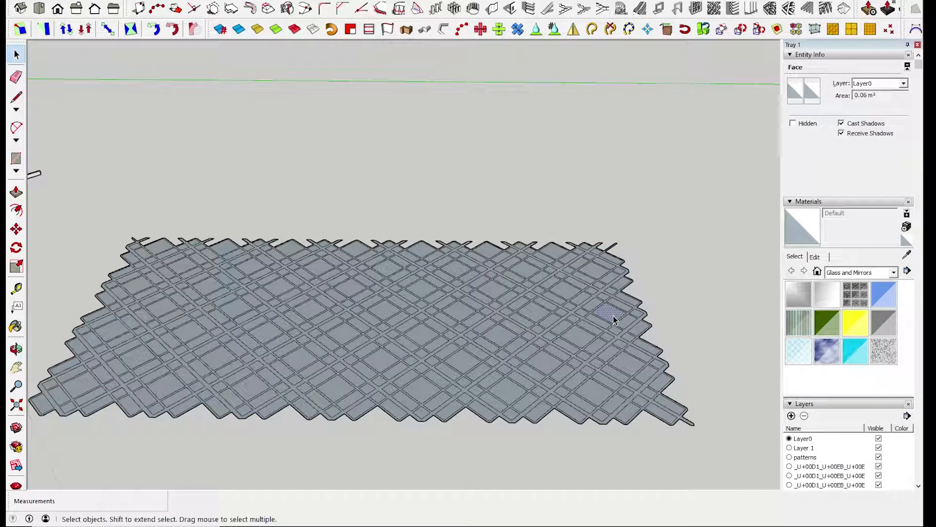
triple_click(613, 315)
Undo back to the pattern component's bare linework, without any faces.
left_click(424, 195)
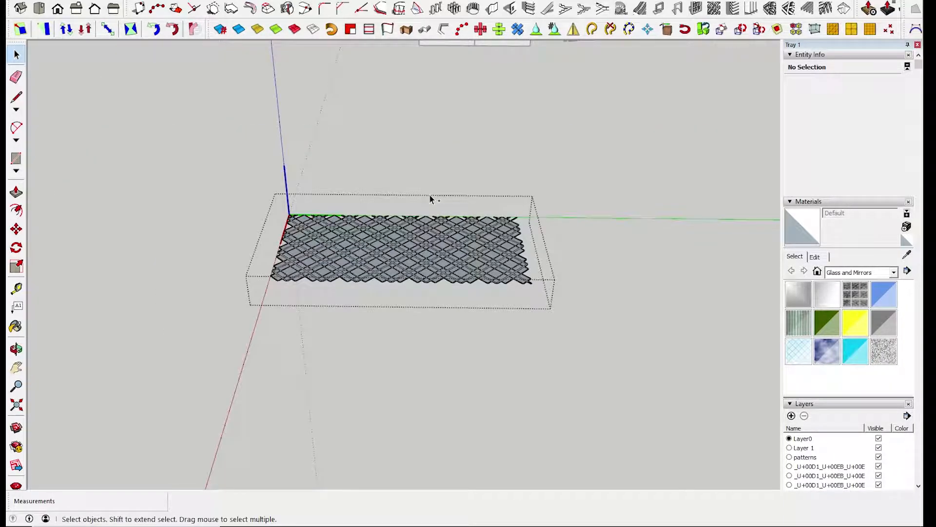
key("ctrl+z")
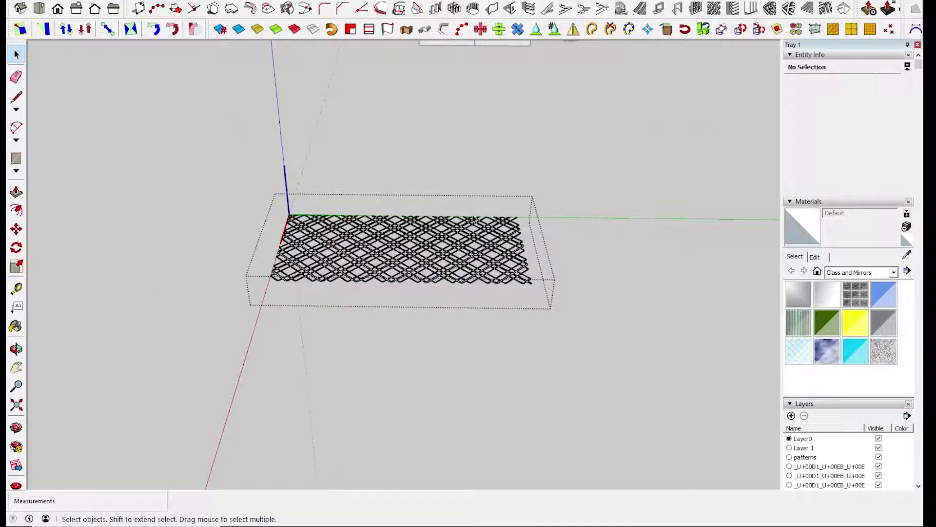
middle_click_drag(471, 218, 475, 339)
scroll(497, 332, "up", 4)
scroll(520, 339, "up", 2)
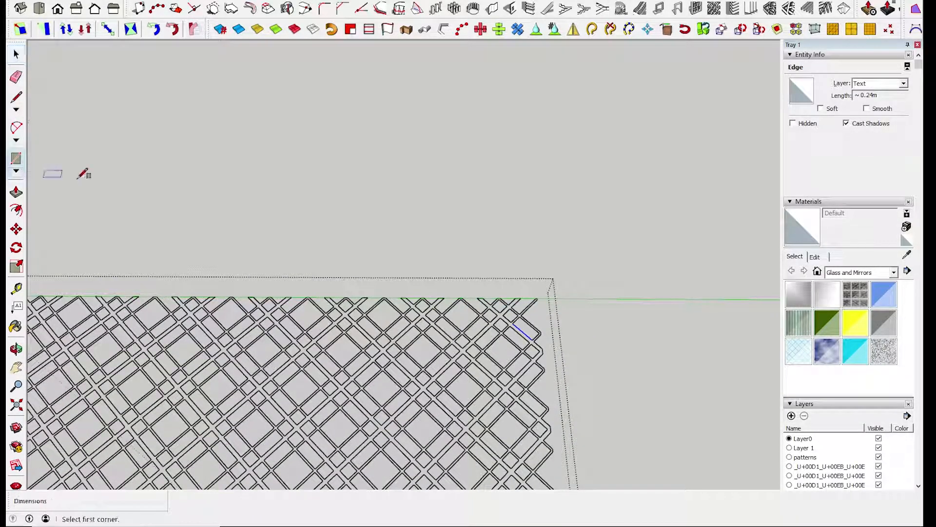
Draw a rectangle around the pattern linework inside the component and select its face.
scroll(539, 295, "down", 4)
middle_click_drag(516, 341, 657, 276, "shift")
key("space")
scroll(475, 332, "up", 5)
scroll(482, 333, "down", 3)
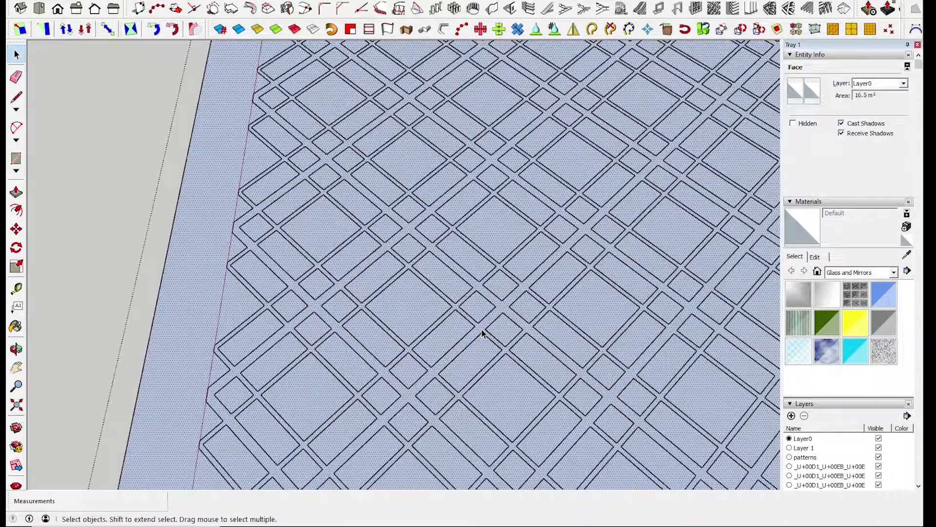
Examine how the rectangle's face meets the pattern lines along the border and at the origin corner.
middle_click_drag(477, 328, 396, 275)
left_click(242, 277)
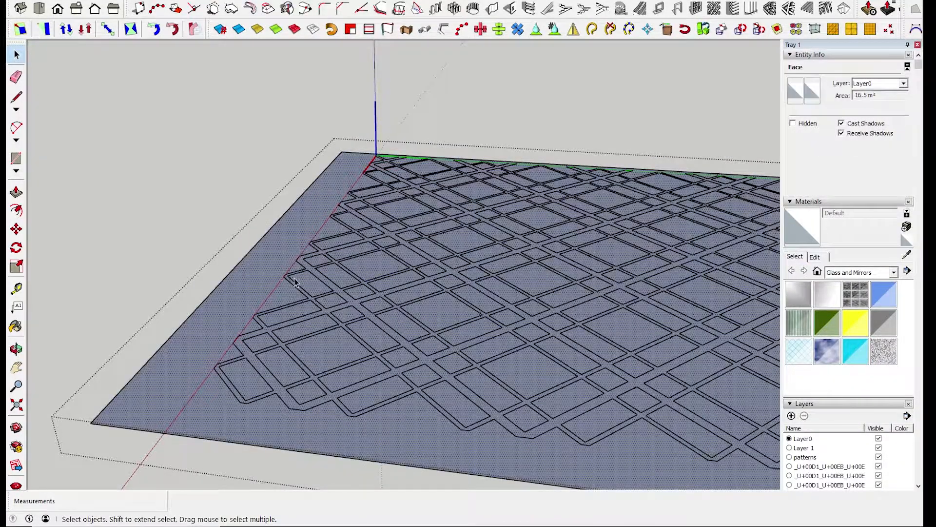
scroll(295, 278, "up", 3)
middle_click_drag(295, 278, 360, 217)
scroll(353, 278, "up", 2)
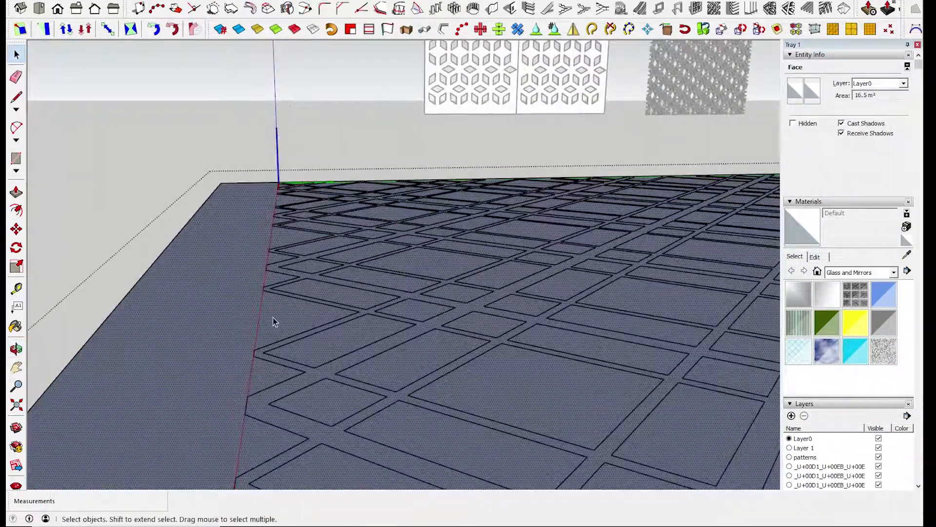
scroll(331, 298, "up", 3)
scroll(493, 292, "down", 3)
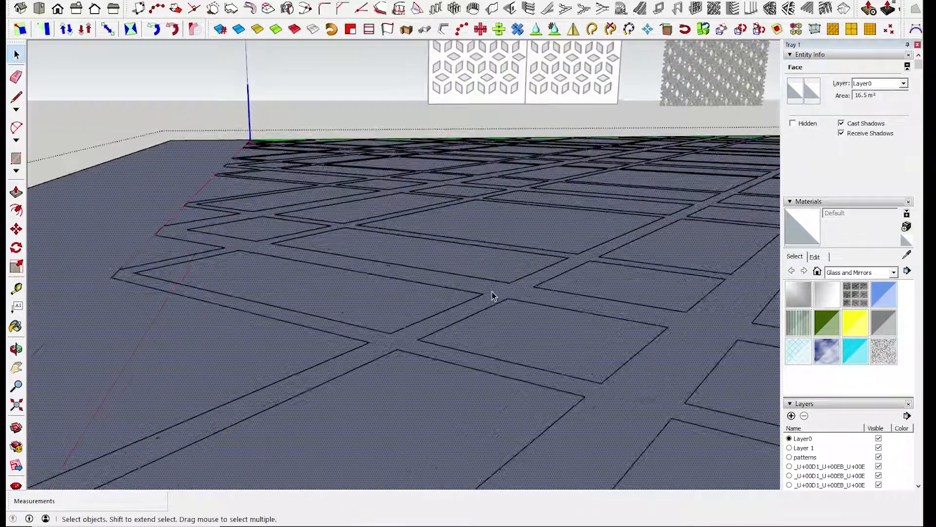
middle_click_drag(493, 292, 457, 310)
scroll(424, 319, "down", 8)
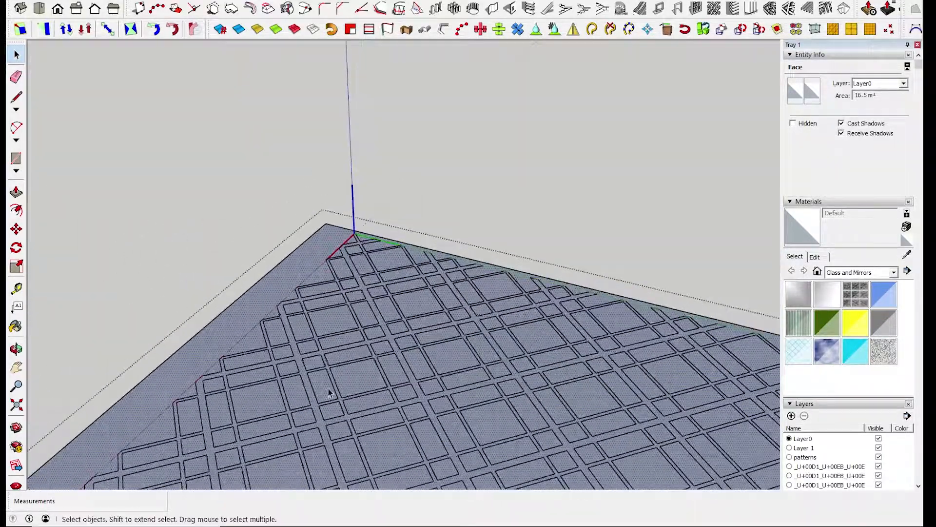
scroll(507, 370, "up", 5)
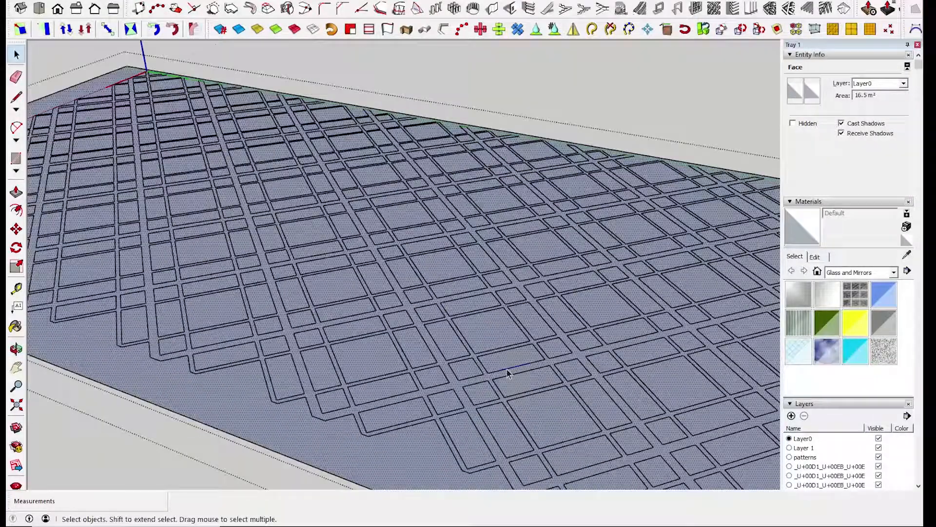
scroll(510, 385, "down", 1)
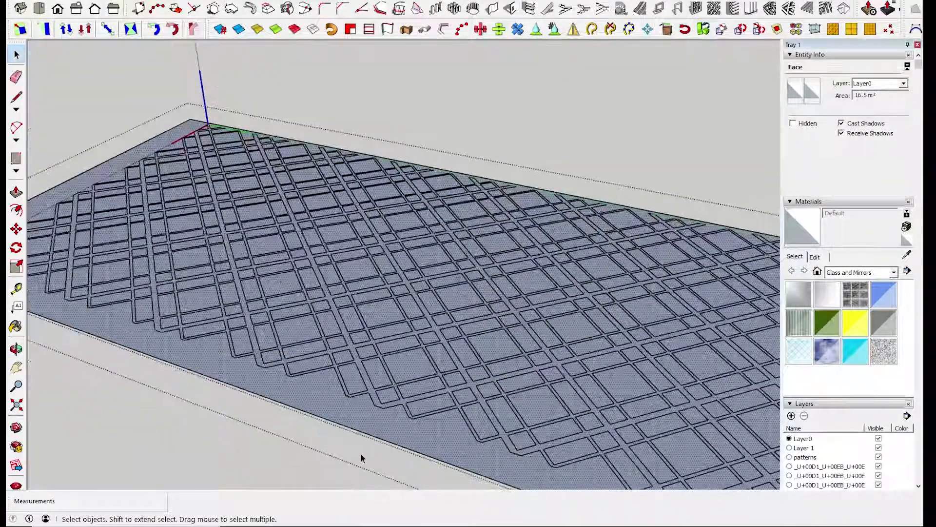
Move the rectangular face so a border surrounds the whole pattern, and select all the connected geometry.
key("m")
left_click(387, 429)
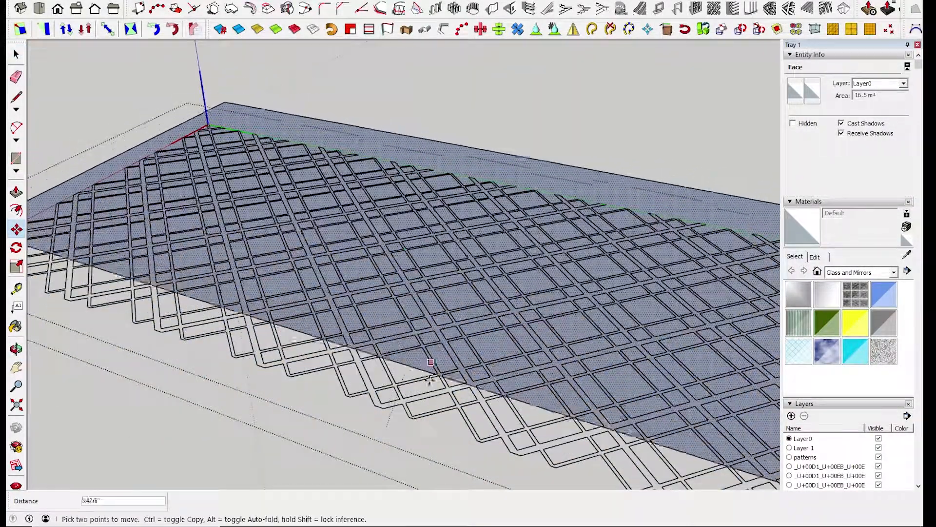
left_click(430, 412)
key("space")
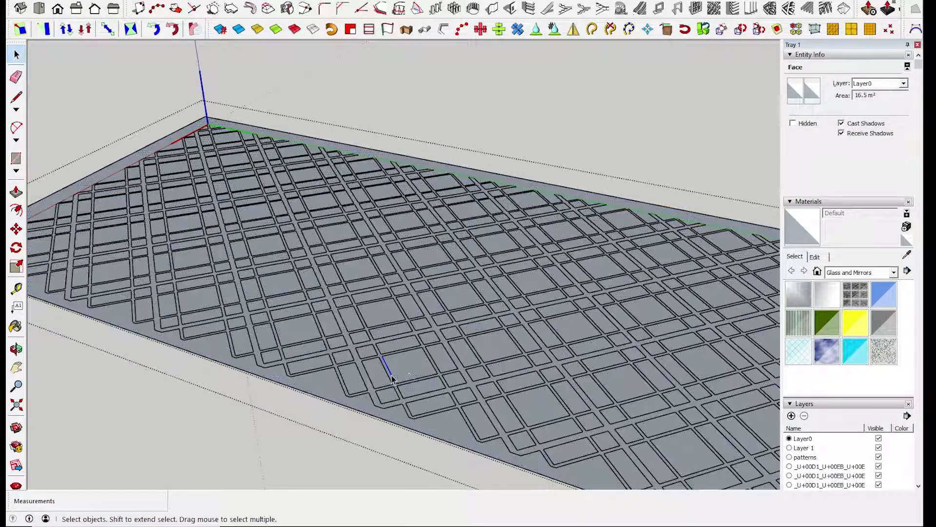
scroll(439, 366, "down", 5)
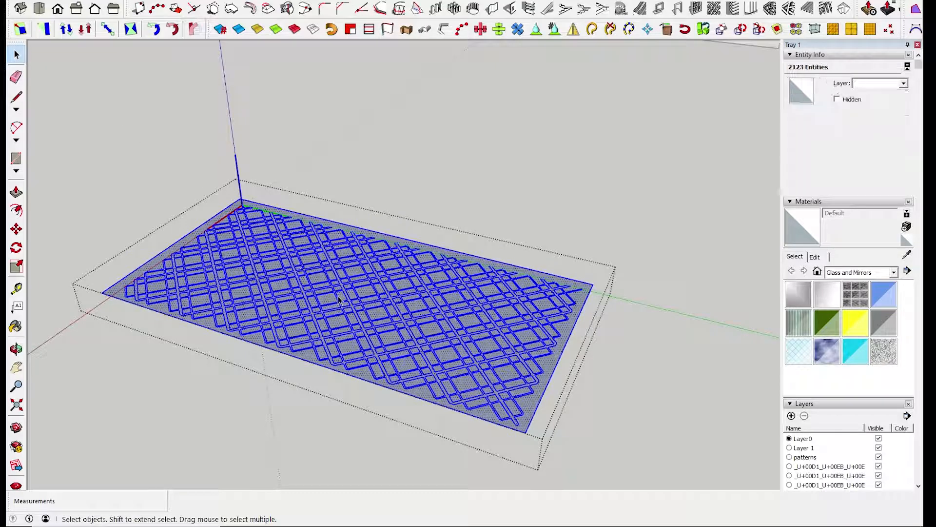
scroll(461, 194, "down", 2)
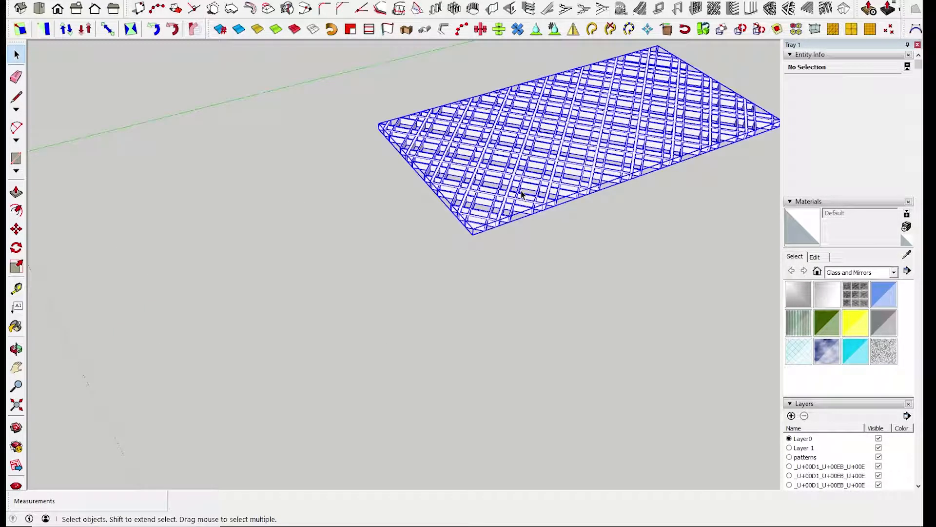
Rotate the extruded pattern panel upright about the green axis.
middle_click_drag(561, 190, 572, 188)
key("q")
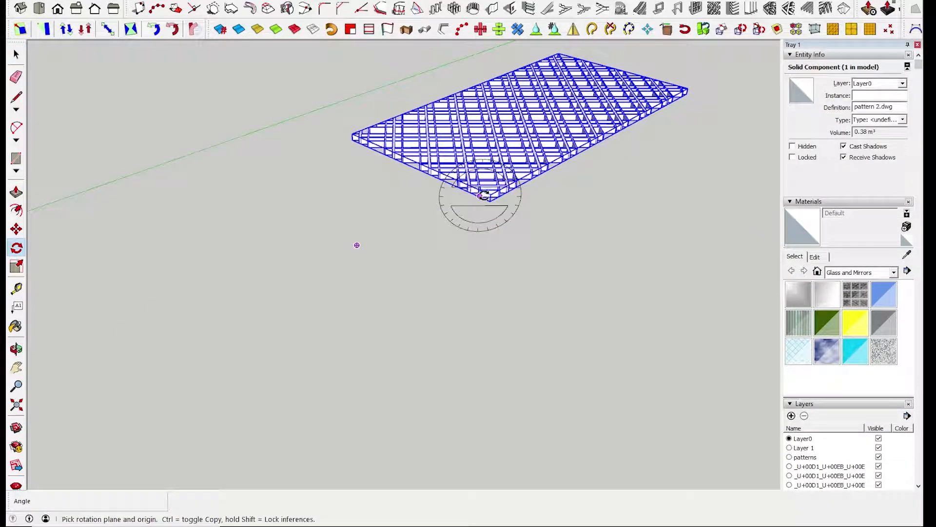
scroll(489, 193, "up", 3)
scroll(489, 193, "up", 2)
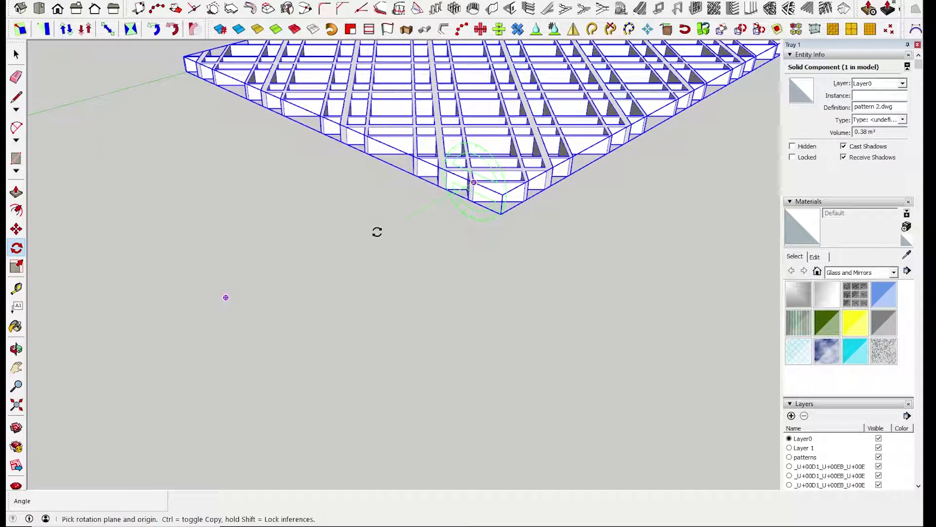
left_click(219, 84)
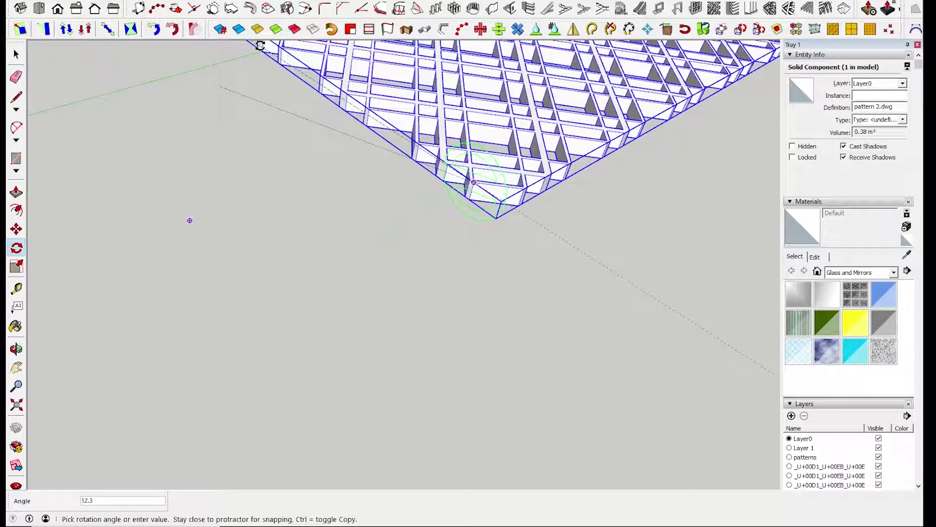
left_click(190, 221)
Move the upright pattern panel to the start of the row of existing panels.
key("m")
middle_click_drag(351, 140, 496, 393)
left_click(489, 382)
scroll(156, 271, "down", 1)
left_click(146, 280)
middle_click_drag(295, 275, 257, 224)
scroll(270, 203, "up", 5)
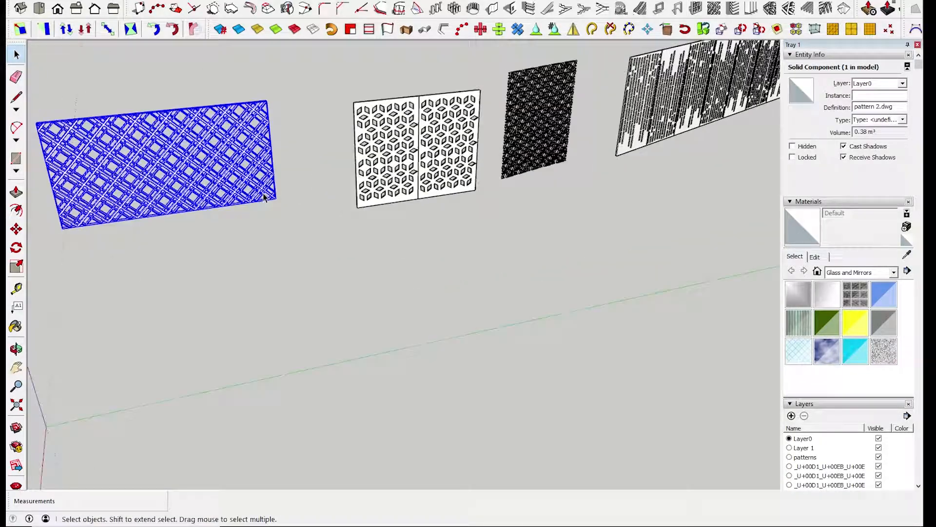
Line up the pattern panel's lower corner with the lower corner of the neighbouring hexagonal panel.
left_click(281, 194)
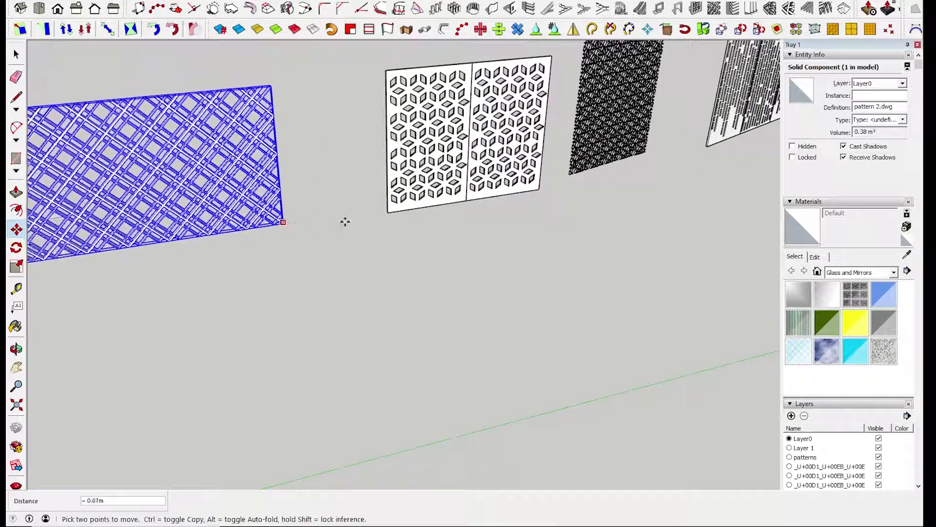
left_click(387, 213)
scroll(389, 213, "down", 2)
scroll(365, 237, "down", 1)
middle_click_drag(365, 237, 428, 232, "shift")
key("space")
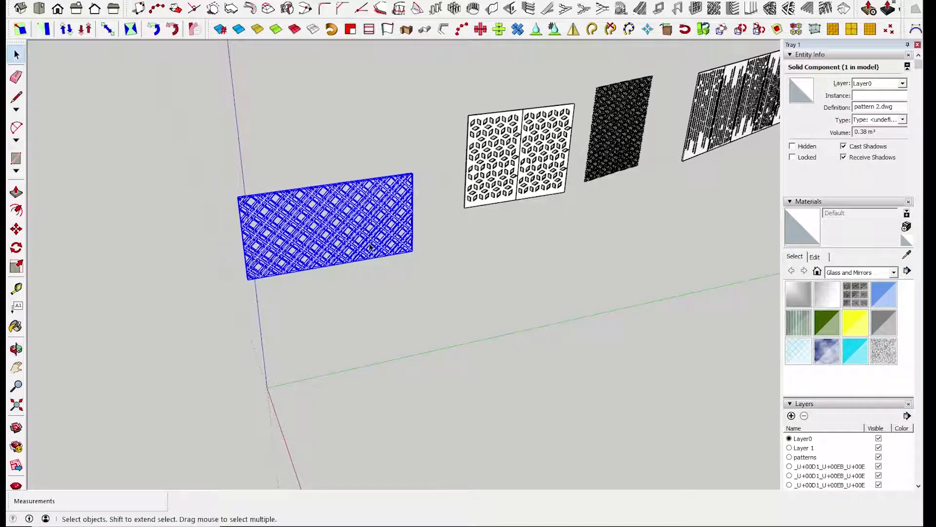
Examine the finished perforated panels along the row, up to the curved slotted panel at its end.
scroll(376, 254, "up", 4)
left_click(376, 255)
scroll(375, 255, "down", 2)
middle_click_drag(469, 190, 397, 248, "shift")
scroll(401, 247, "up", 2)
left_click(401, 247)
scroll(523, 233, "down", 2)
middle_click_drag(707, 198, 446, 235, "shift")
scroll(451, 234, "down", 3)
middle_click_drag(542, 210, 114, 328, "shift")
middle_click_drag(599, 229, 387, 313, "shift")
scroll(386, 263, "up", 5)
scroll(425, 271, "down", 2)
middle_click_drag(662, 188, 458, 244, "shift")
Draw an arc with a bulge of about 2.15 m behind the curved slotted panel.
left_click(17, 128)
left_click(120, 182)
left_click(376, 176)
left_click(226, 204)
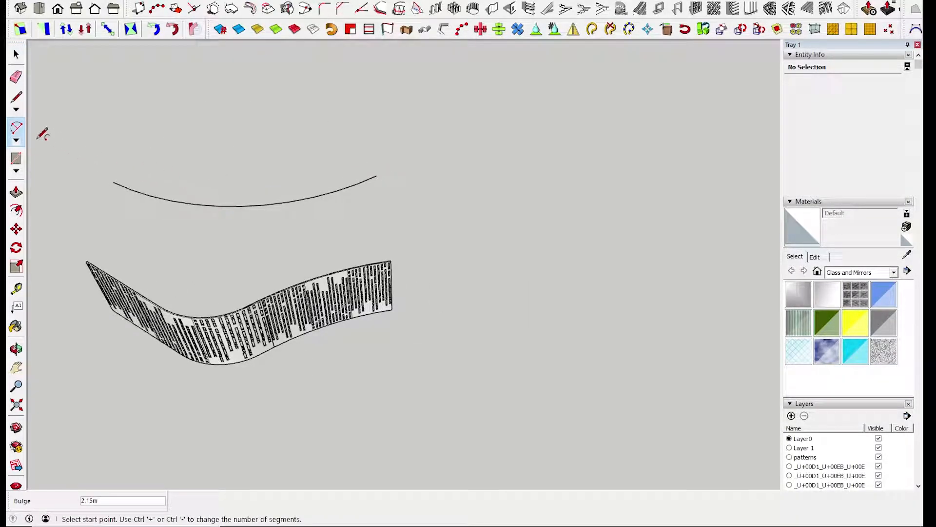
Continue the curve from the first arc's end with an opposite arc, bulge about 4.81 m.
left_click(376, 175)
left_click(609, 182)
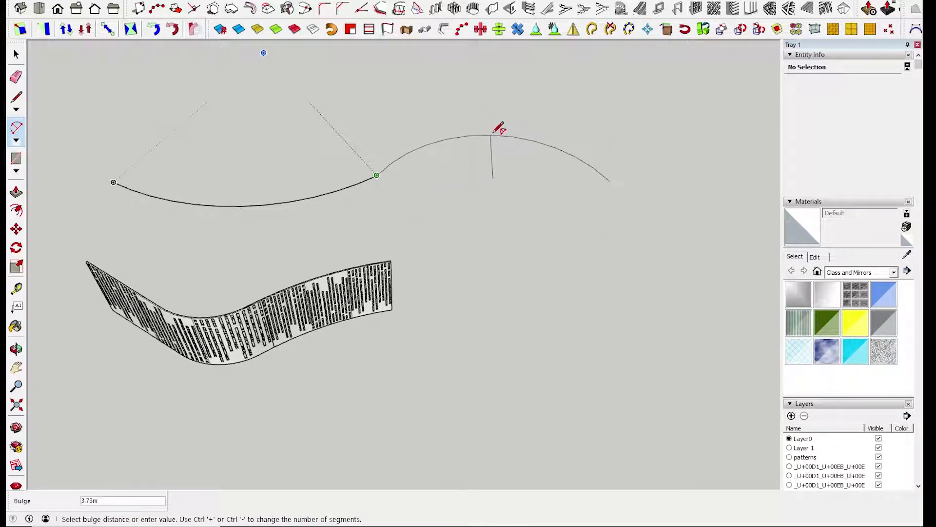
middle_click_drag(527, 155, 565, 257)
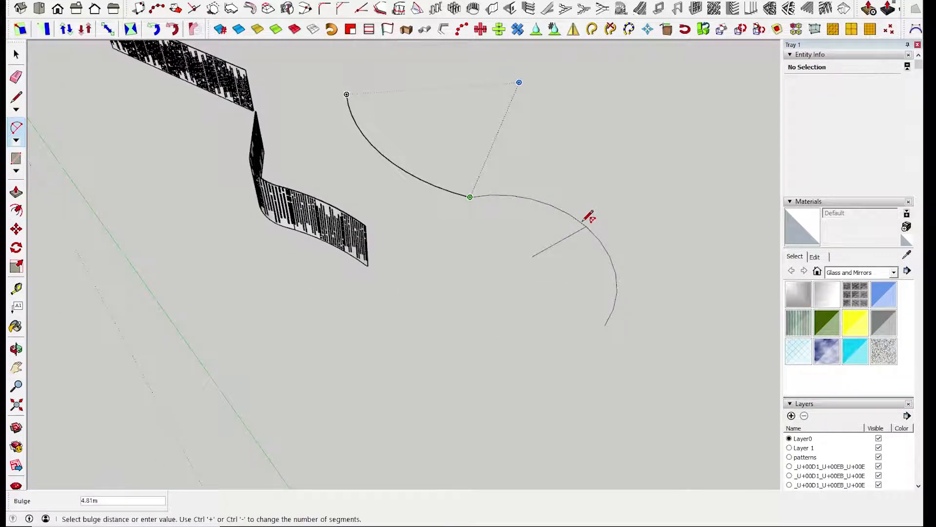
scroll(586, 225, "up", 2)
left_click(586, 229)
scroll(585, 226, "down", 2)
Delete both arcs of the S-shaped curve.
key("space")
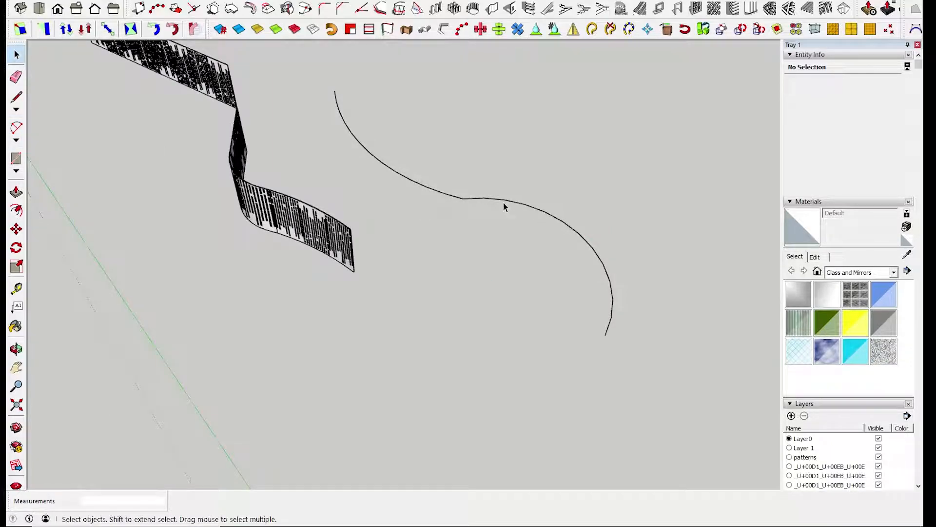
key("Delete")
scroll(500, 200, "down", 2)
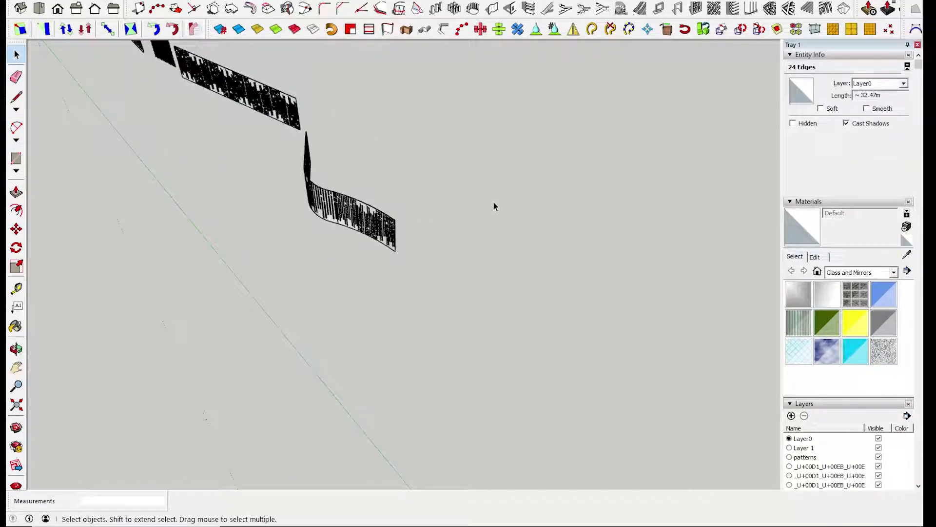